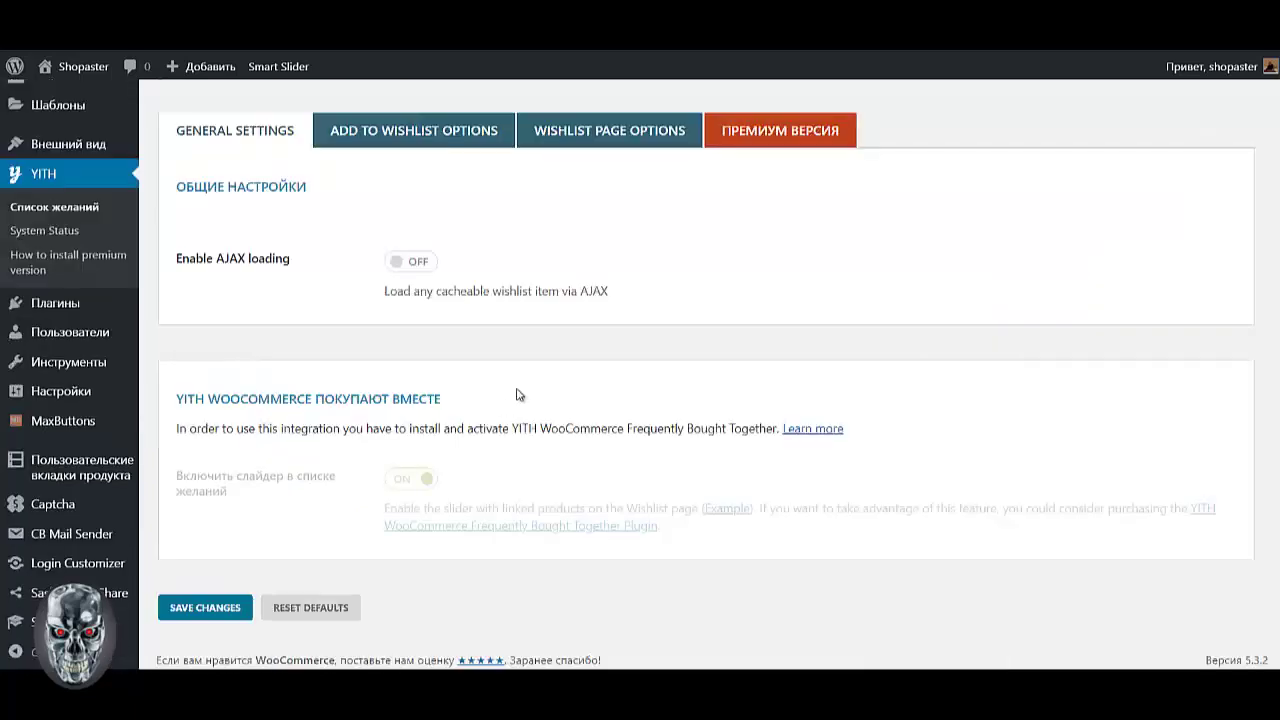
{"action": "scroll", "coordinate": [468, 434], "scroll_direction": "up", "scroll_amount": 3}
{"action": "scroll", "coordinate": [470, 440], "scroll_direction": "down", "scroll_amount": 3}
{"action": "left_click", "coordinate": [414, 130]}
{"action": "scroll", "coordinate": [508, 463], "scroll_direction": "down", "scroll_amount": 3}
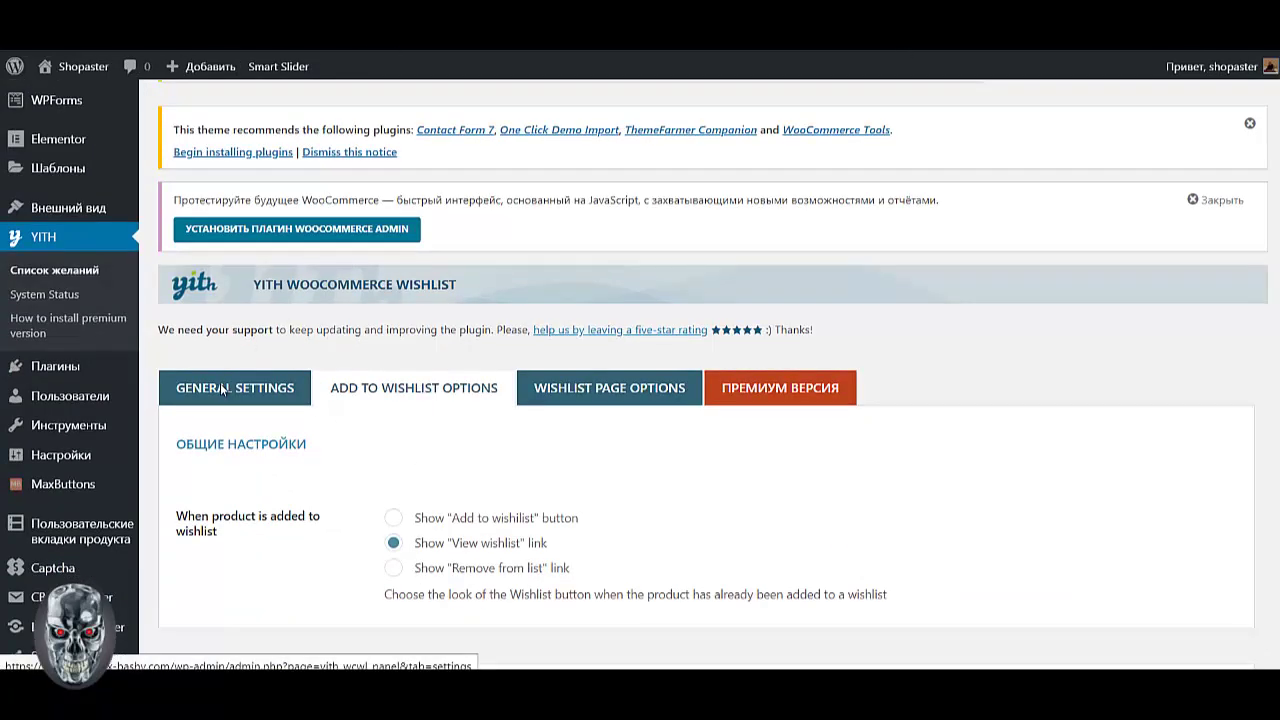
Step: Turn on AJAX loading in the wishlist plugin's general settings
{"action": "left_click", "coordinate": [222, 388]}
{"action": "scroll", "coordinate": [410, 480], "scroll_direction": "down", "scroll_amount": 5}
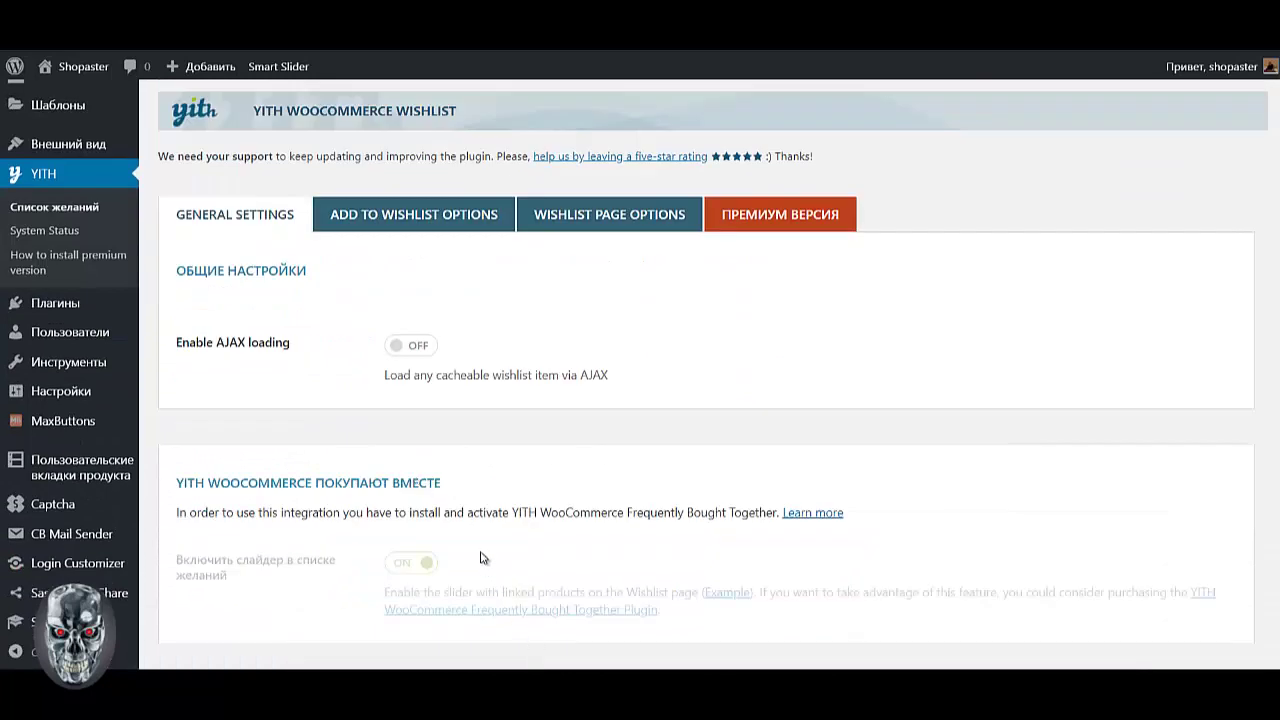
{"action": "left_click", "coordinate": [410, 345]}
{"action": "scroll", "coordinate": [415, 577], "scroll_direction": "down", "scroll_amount": 1}
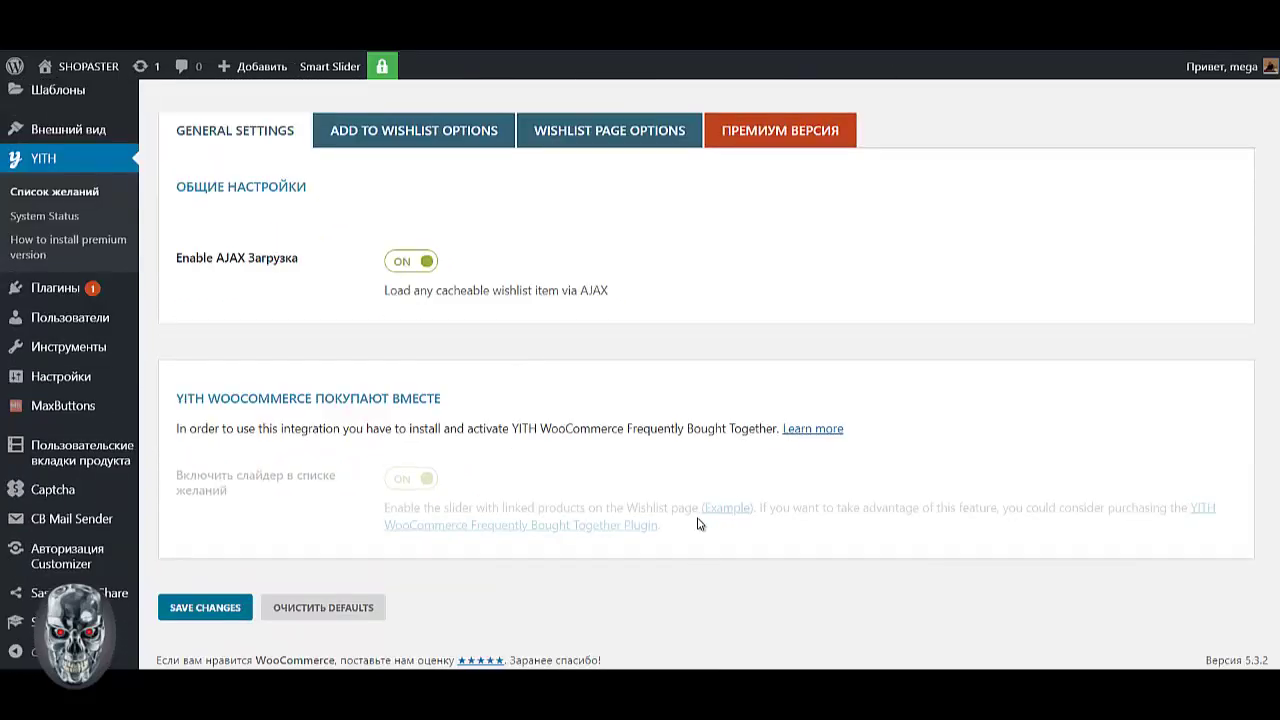
{"action": "scroll", "coordinate": [697, 523], "scroll_direction": "up", "scroll_amount": 2}
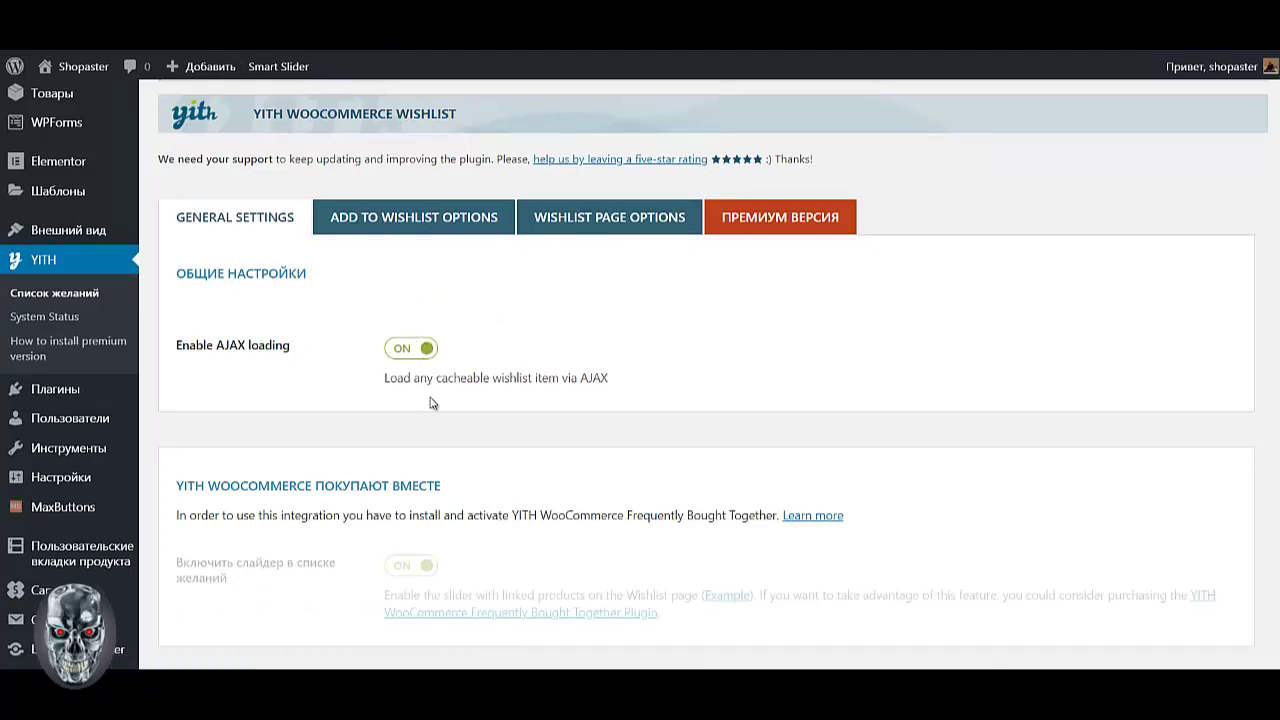
Step: In the Add to Wishlist options, choose to show the "Add to wishlist" button when a product has been added to the wishlist
{"action": "left_click", "coordinate": [430, 214]}
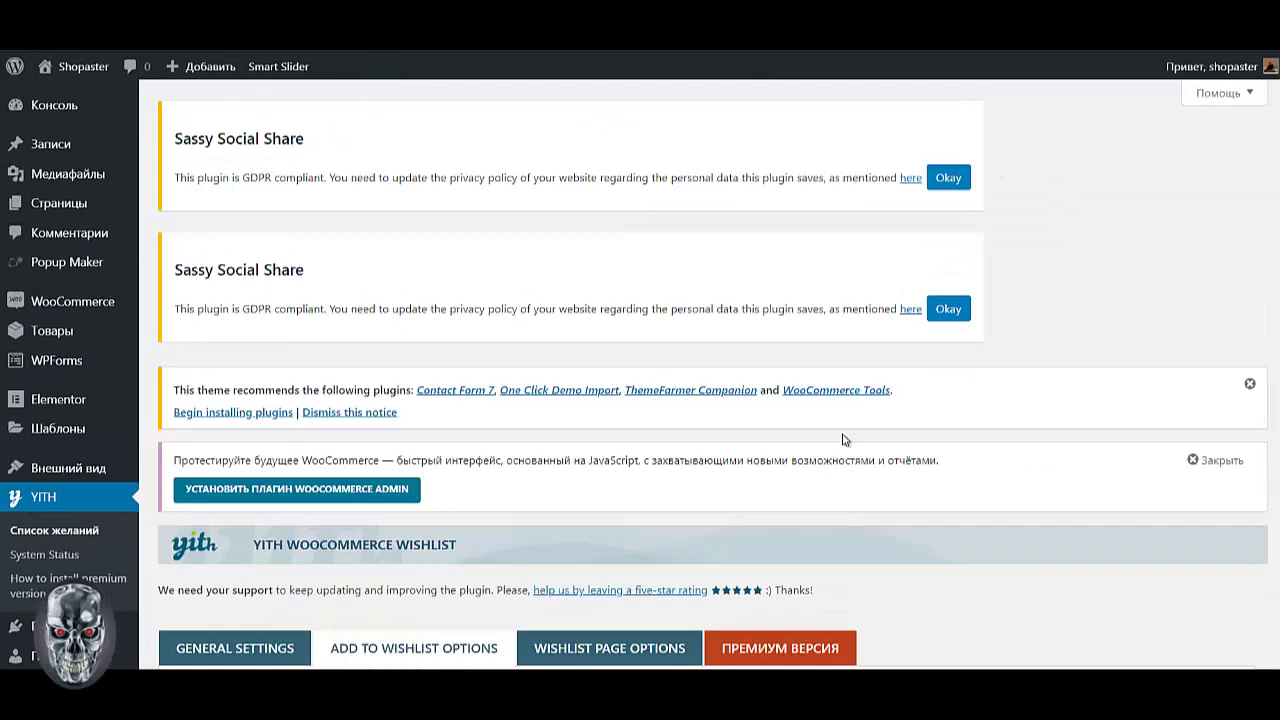
{"action": "scroll", "coordinate": [777, 412], "scroll_direction": "down", "scroll_amount": 4}
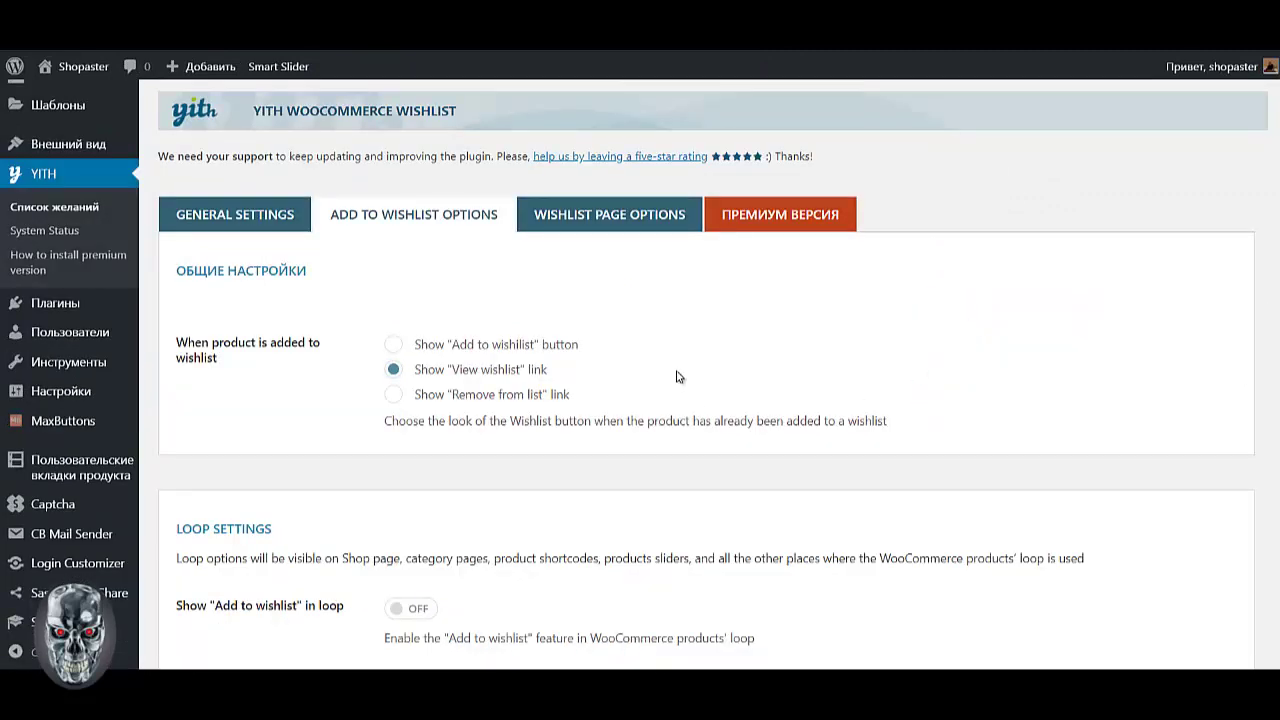
{"action": "left_click", "coordinate": [395, 345]}
Step: Enable "Add to wishlist" in the product loop and position it after the "Add to cart" button
{"action": "scroll", "coordinate": [648, 506], "scroll_direction": "down", "scroll_amount": 3}
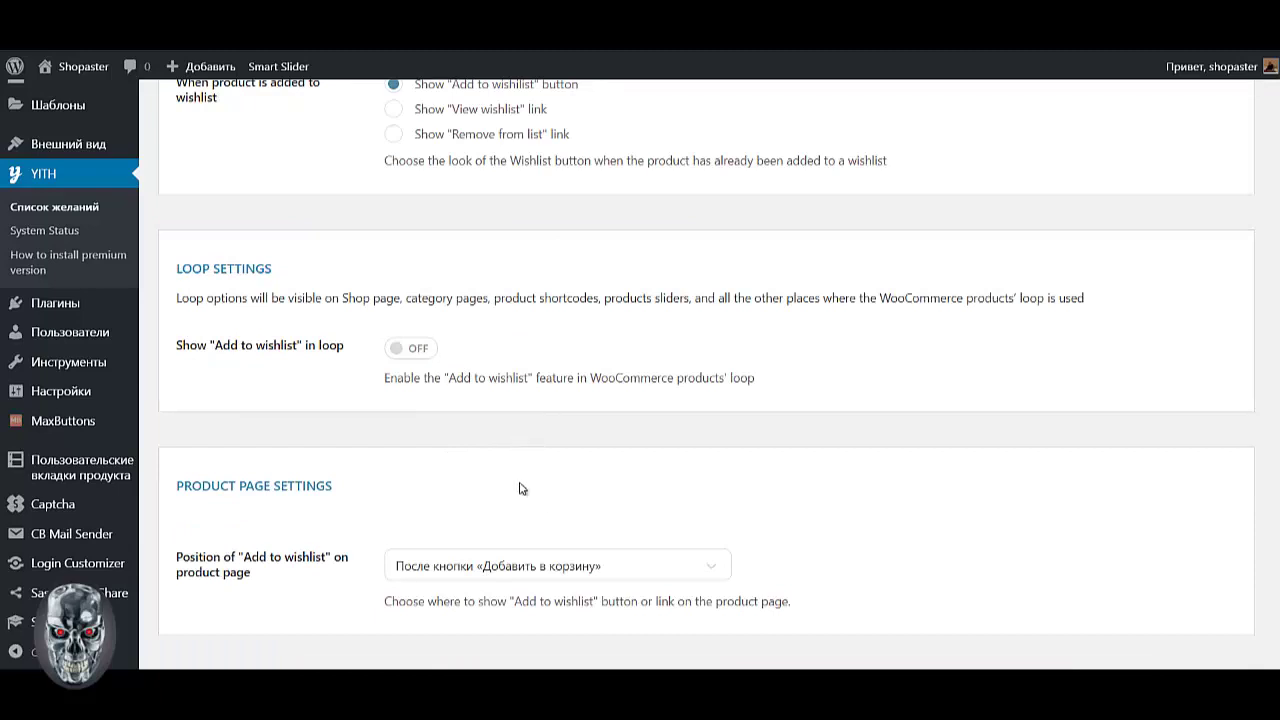
{"action": "left_click", "coordinate": [418, 350]}
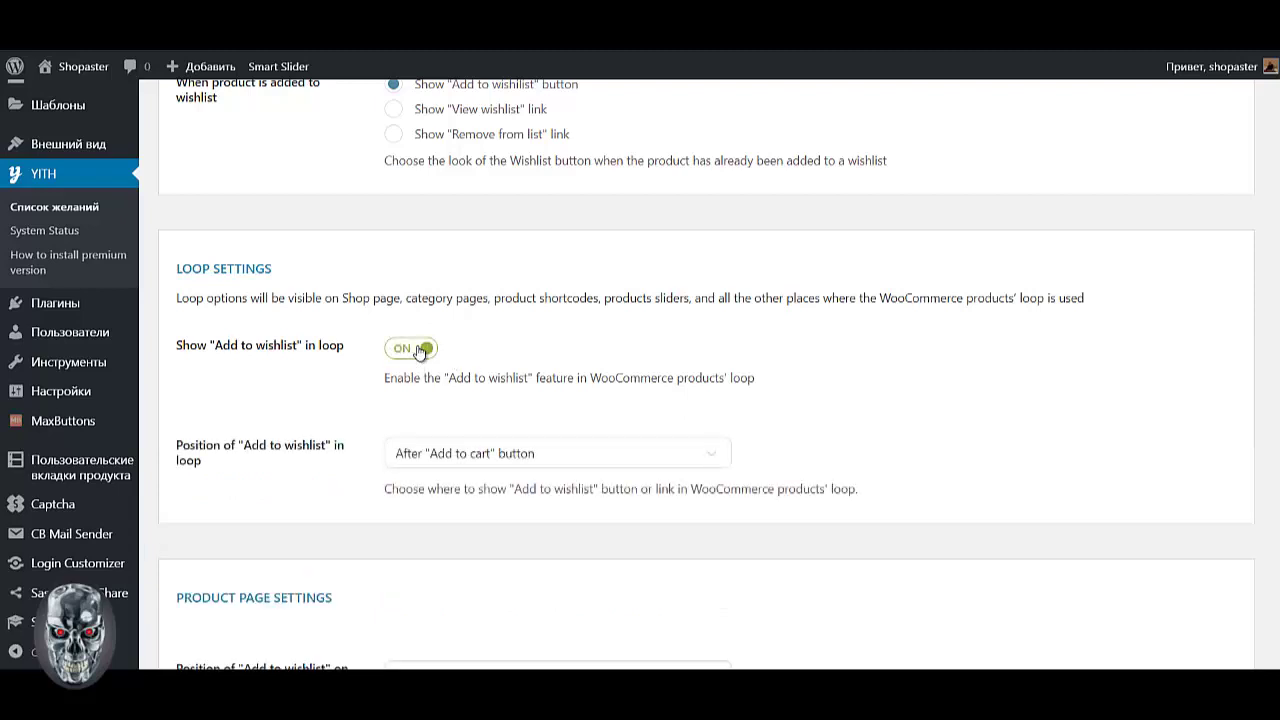
{"action": "left_click", "coordinate": [545, 460]}
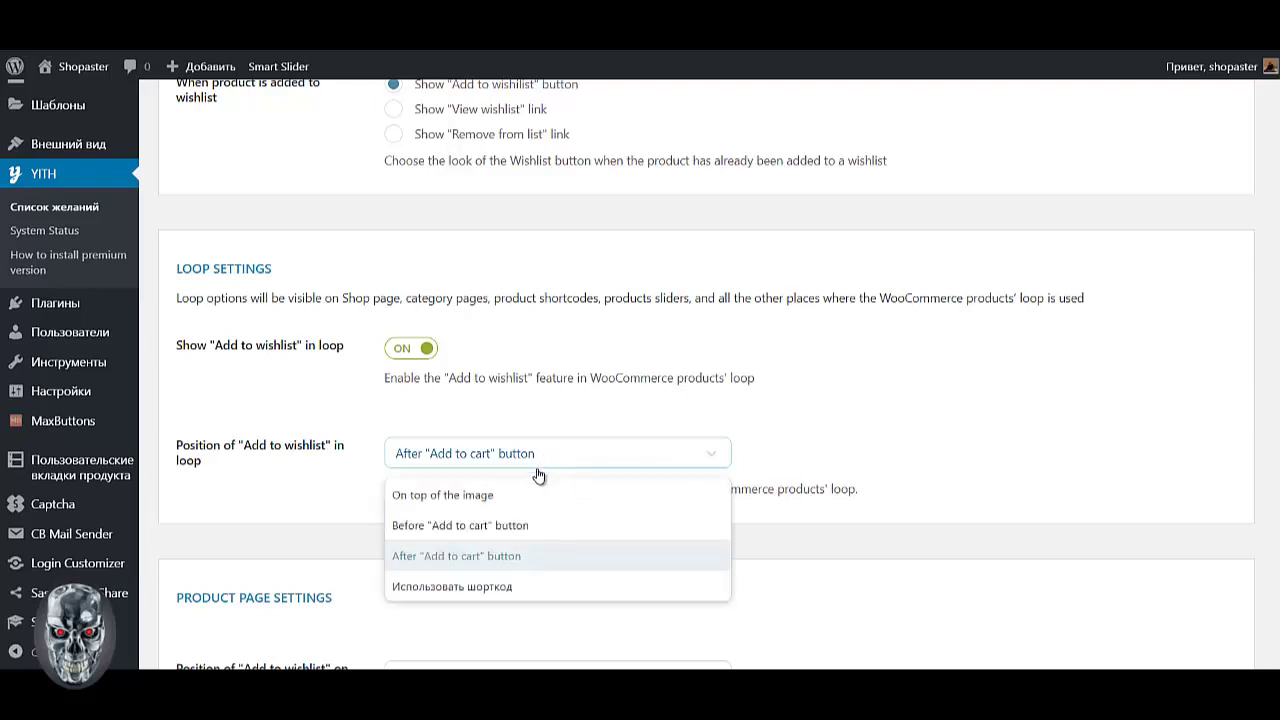
{"action": "left_click", "coordinate": [522, 556]}
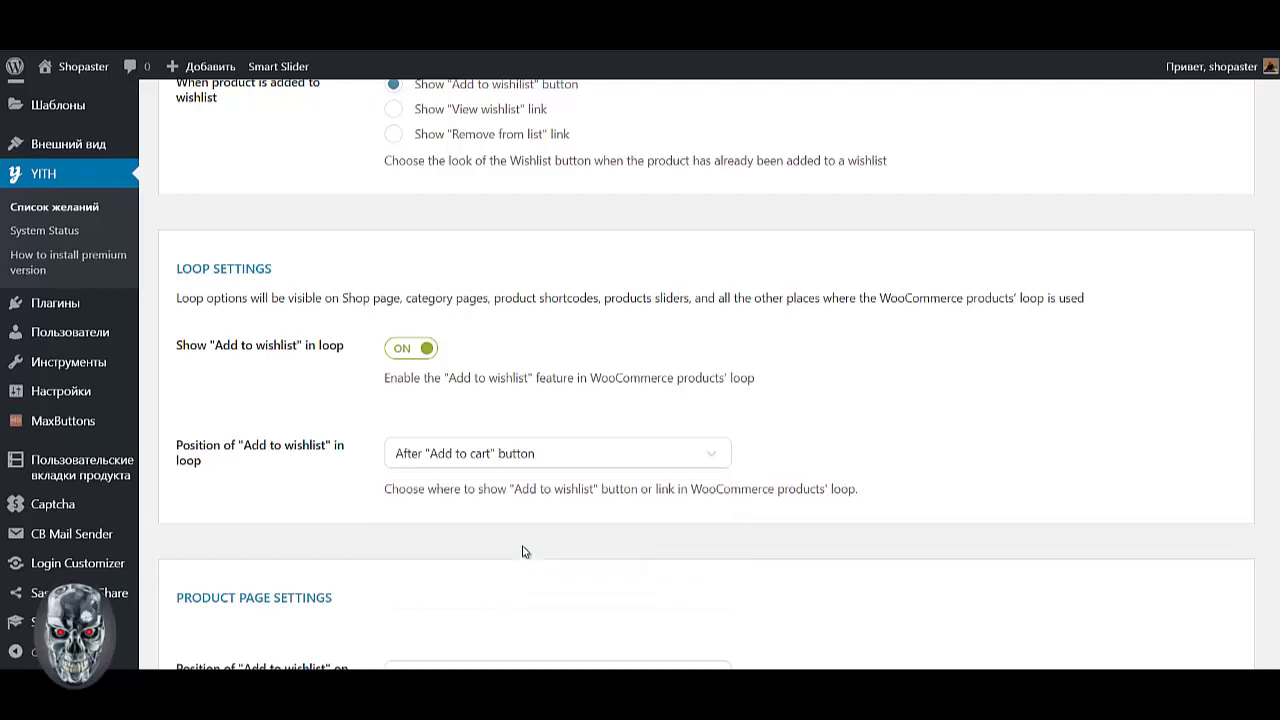
Step: Set the position of "Add to wishlist" on the product page to «После кнопки «Добавить в корзину»»
{"action": "scroll", "coordinate": [528, 531], "scroll_direction": "down", "scroll_amount": 2}
{"action": "scroll", "coordinate": [610, 338], "scroll_direction": "down", "scroll_amount": 2}
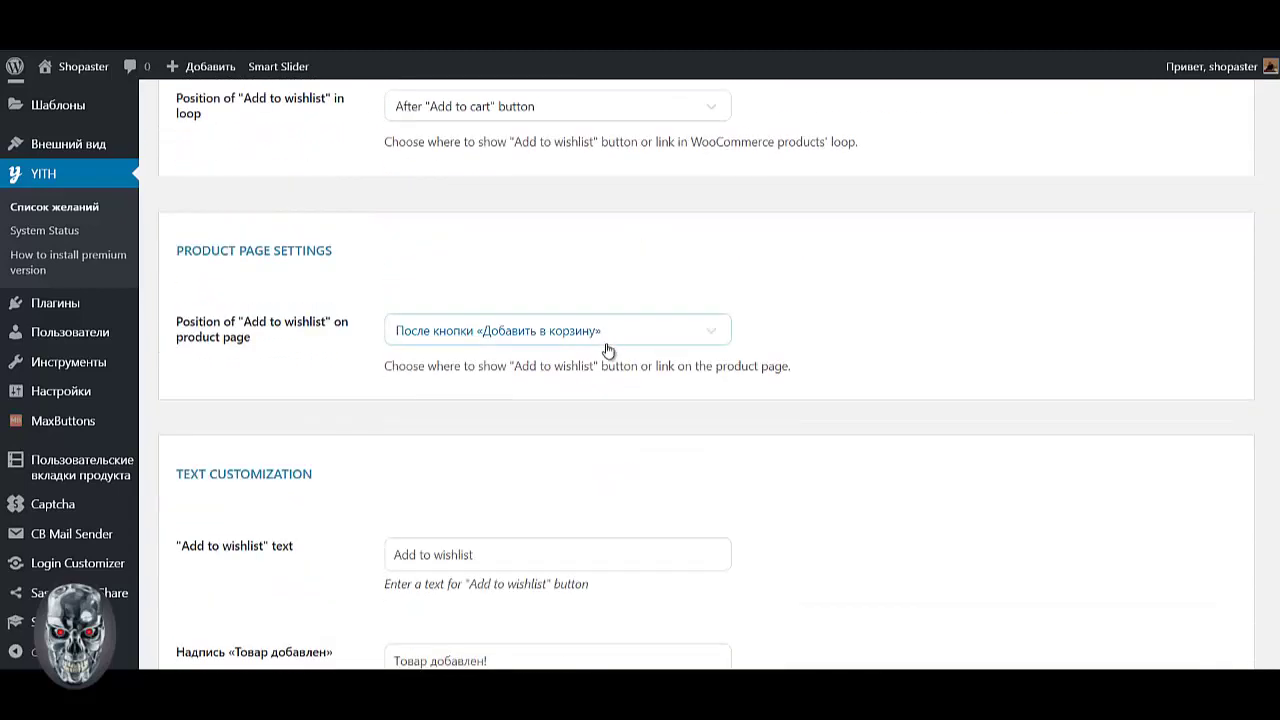
{"action": "scroll", "coordinate": [607, 366], "scroll_direction": "up", "scroll_amount": 2}
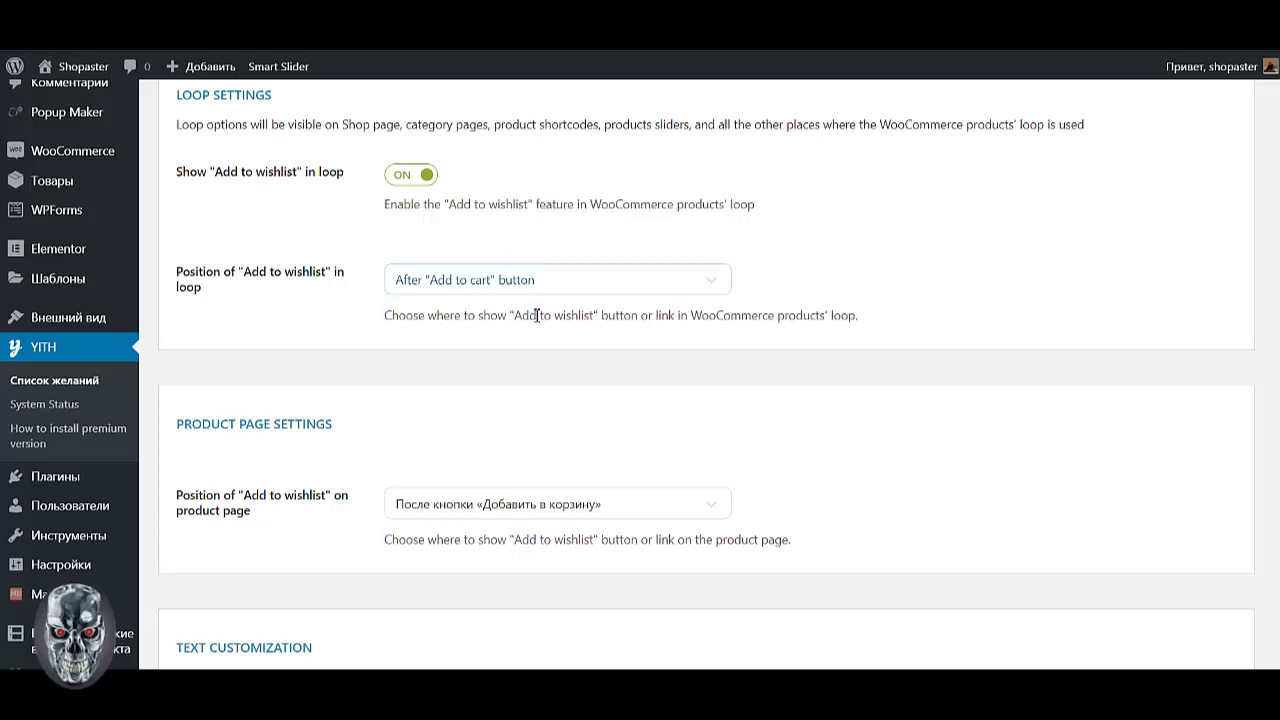
{"action": "scroll", "coordinate": [550, 404], "scroll_direction": "down", "scroll_amount": 1}
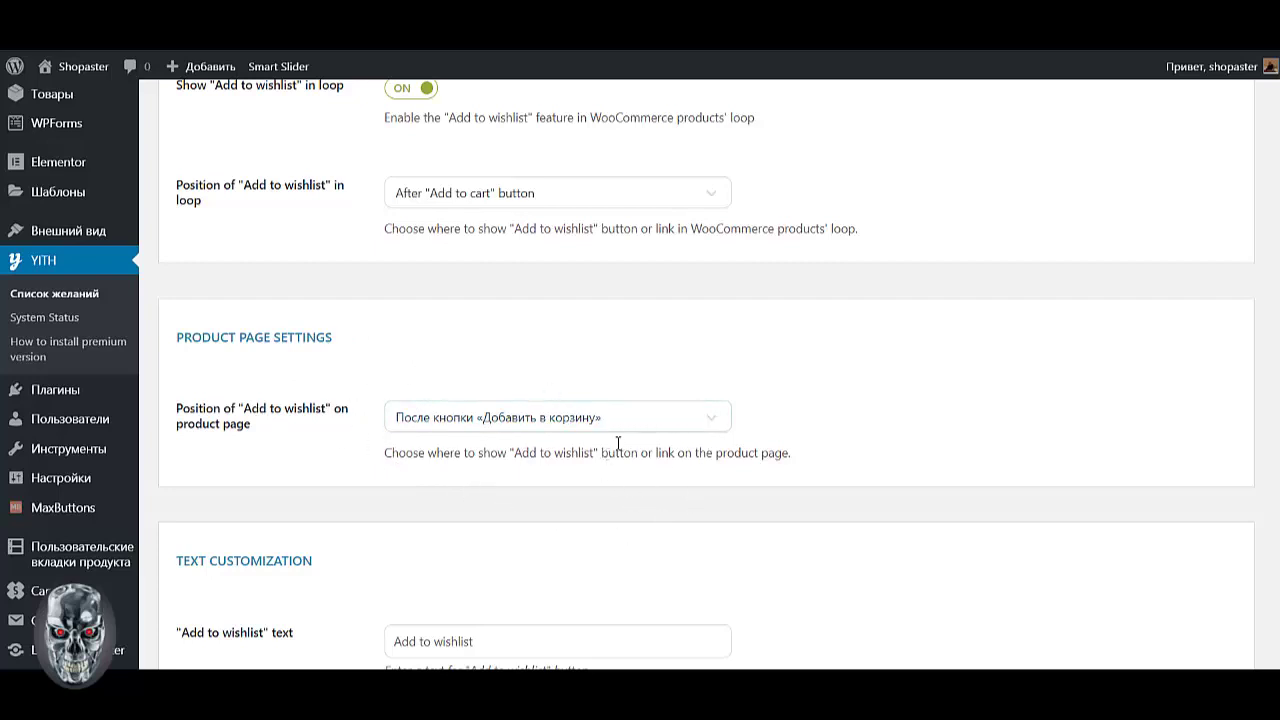
{"action": "left_click", "coordinate": [626, 413]}
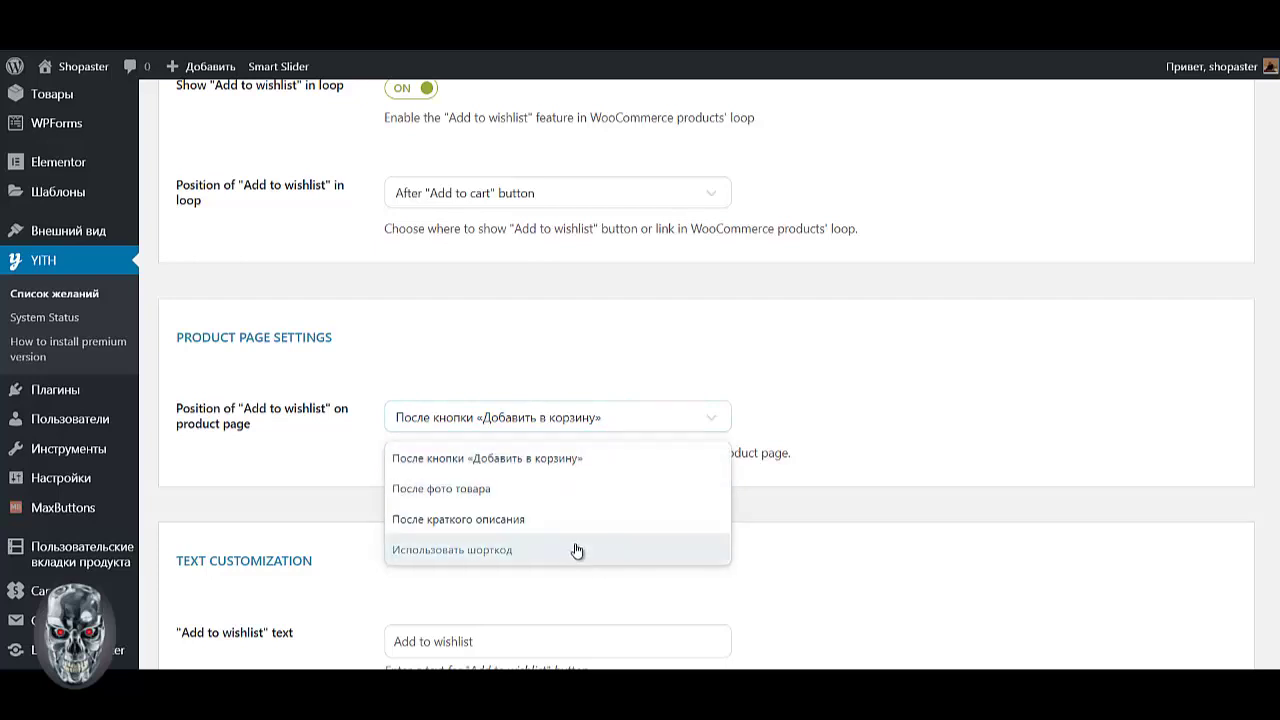
{"action": "left_click", "coordinate": [576, 459]}
Step: Change the "Add to wishlist" button text to "В ИЗБРАННОЕ"
{"action": "scroll", "coordinate": [736, 283], "scroll_direction": "down", "scroll_amount": 3}
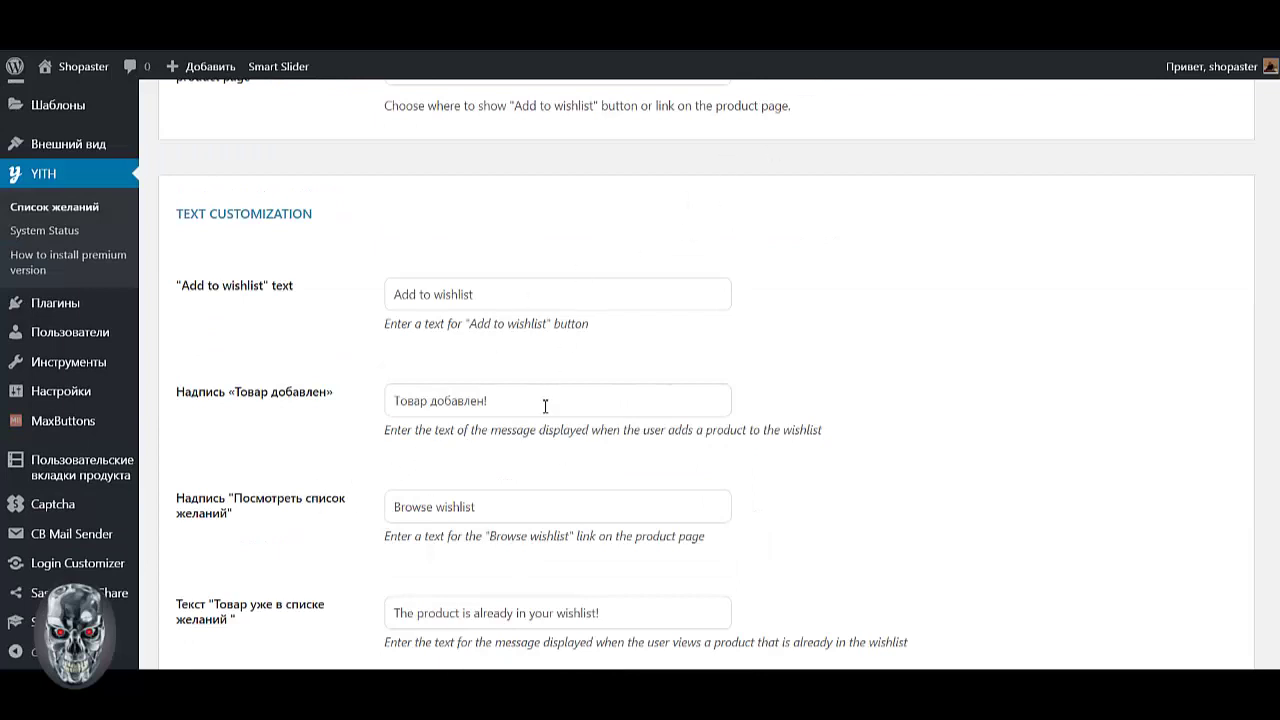
{"action": "scroll", "coordinate": [563, 451], "scroll_direction": "down", "scroll_amount": 1}
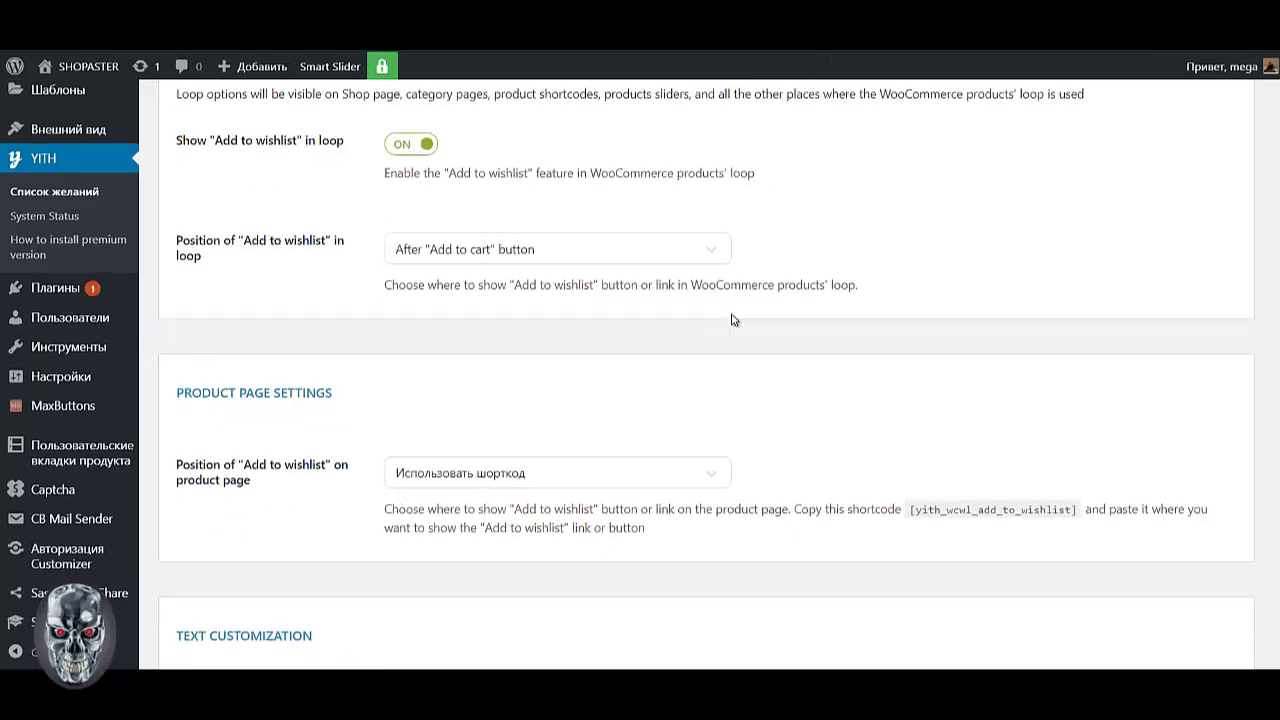
{"action": "scroll", "coordinate": [731, 320], "scroll_direction": "down", "scroll_amount": 5}
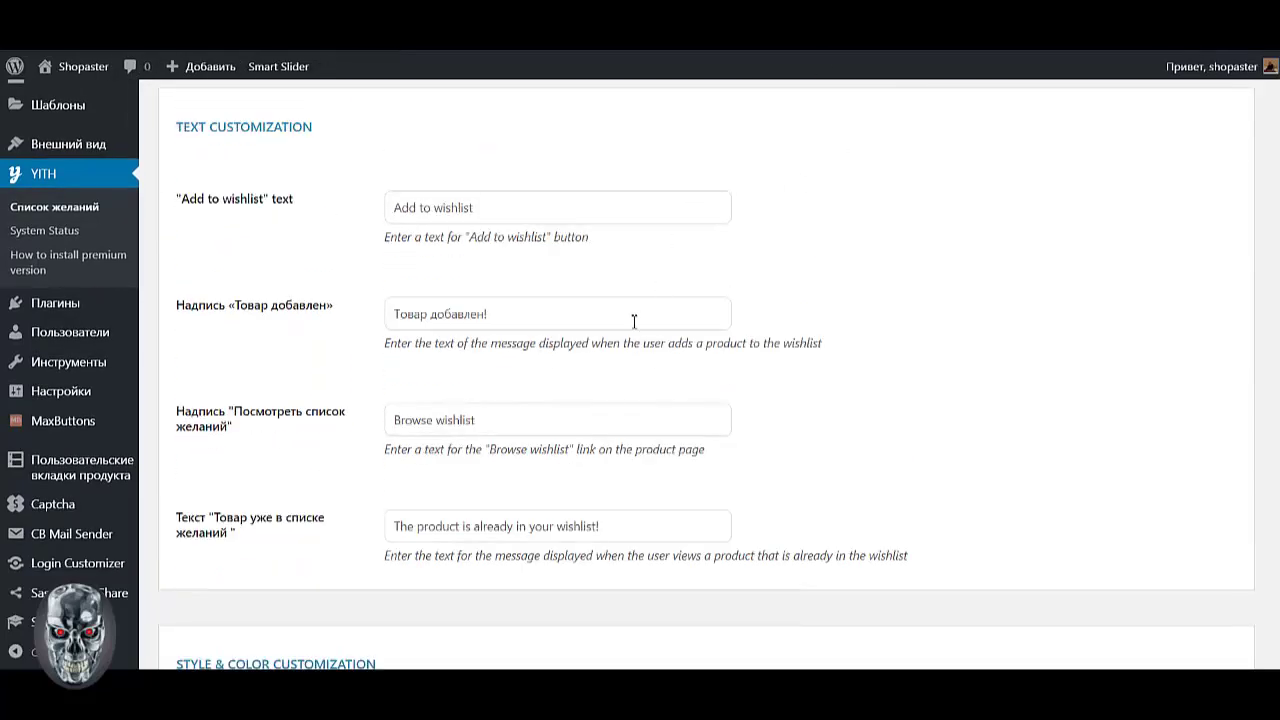
{"action": "left_click_drag", "start_coordinate": [469, 207], "coordinate": [326, 214]}
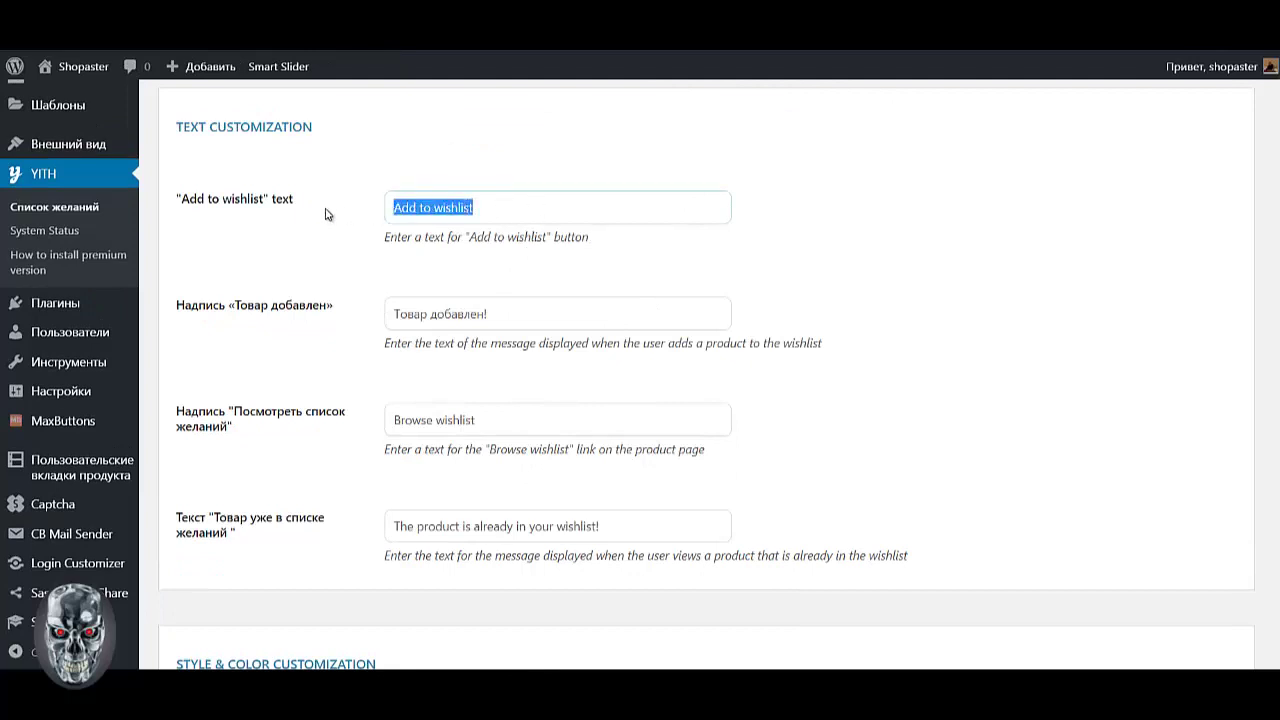
{"action": "key", "text": "Caps_Lock"}
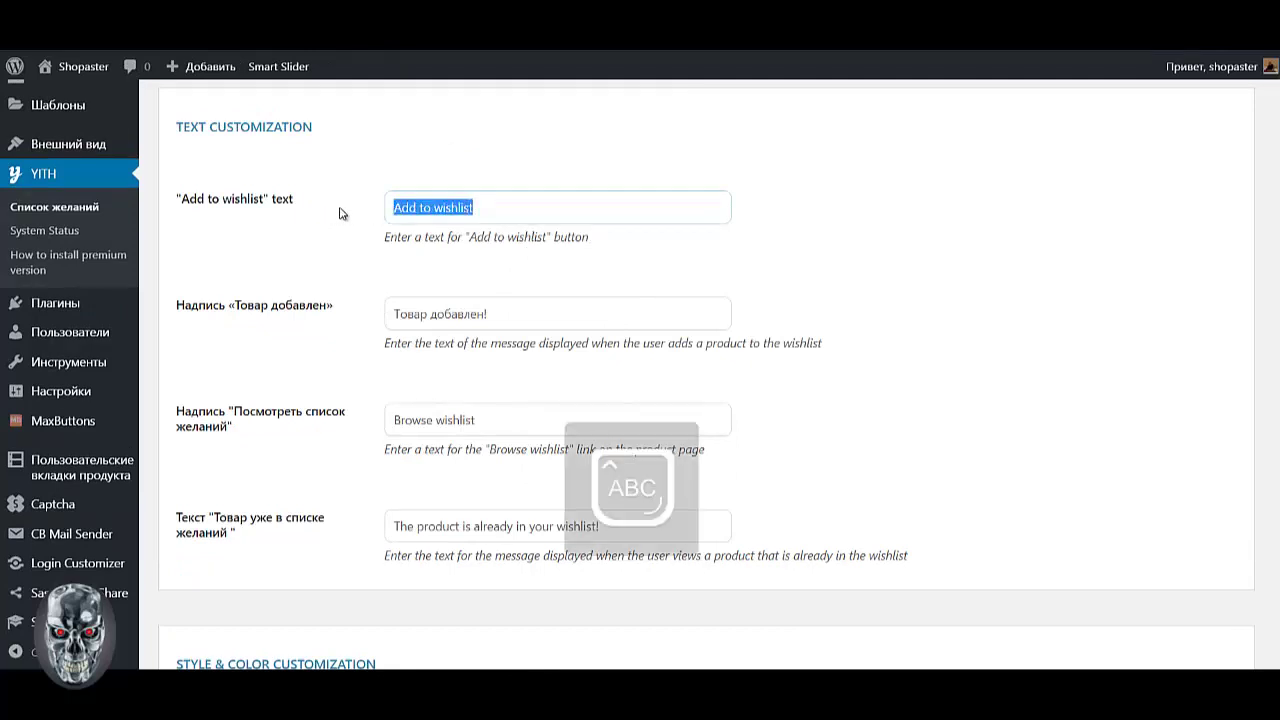
{"action": "type", "text": "В"}
{"action": "left_click", "coordinate": [484, 272]}
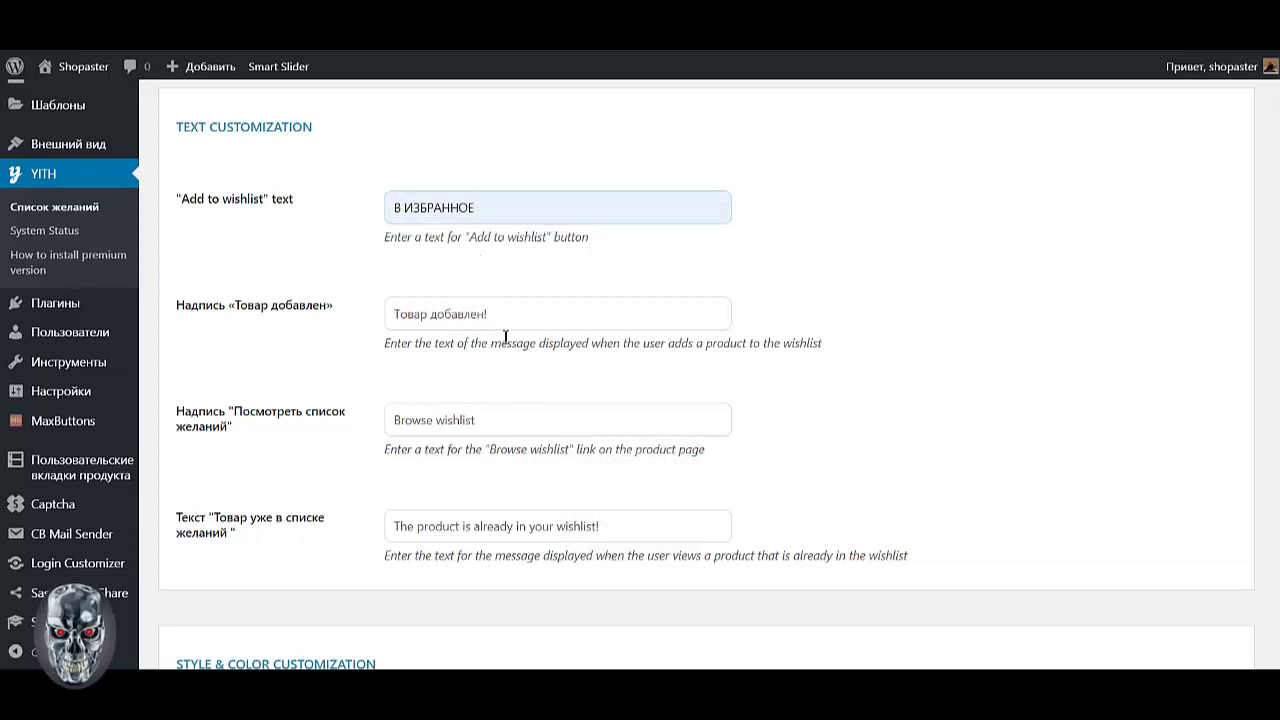
Step: Change the product-added message to "ДОБАВЛЕН В ИЗБРАННОЕ"
{"action": "left_click_drag", "start_coordinate": [506, 318], "coordinate": [363, 322]}
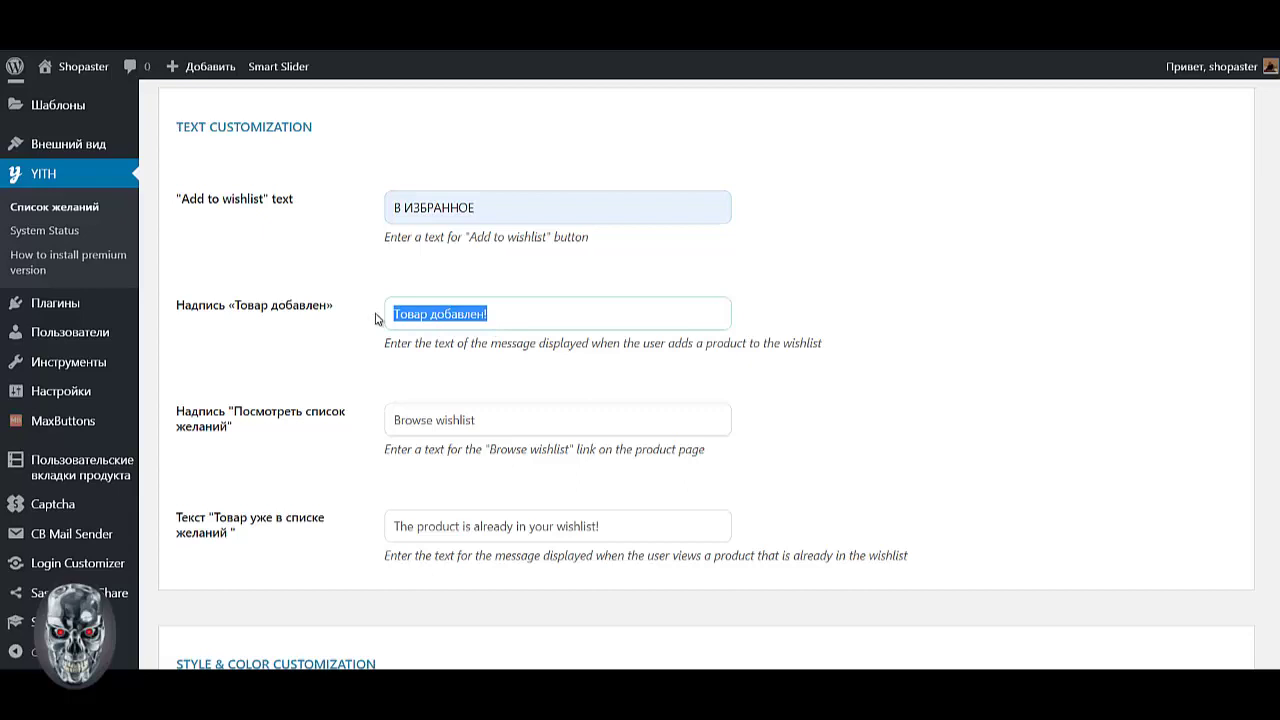
{"action": "type", "text": "ДОБАВЛЕН В ИЗБРАННОЕ"}
{"action": "left_click", "coordinate": [424, 351]}
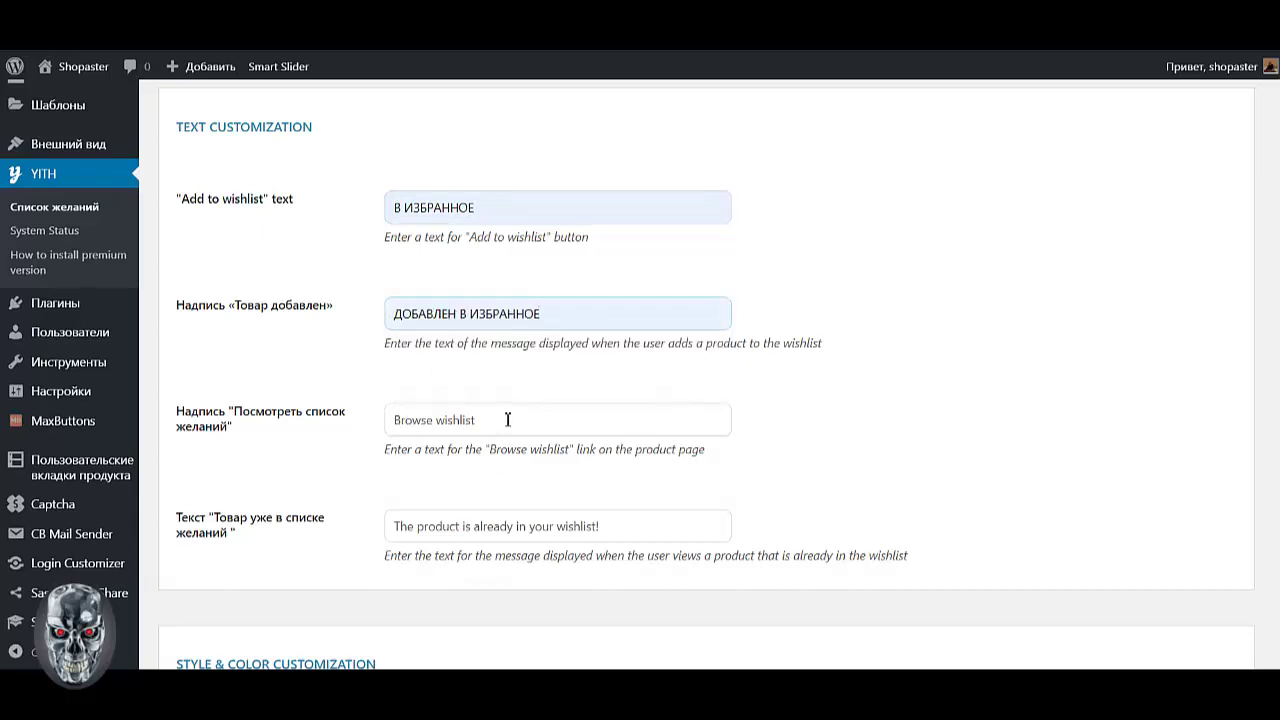
Step: Set the browse-wishlist link text to "ПОСМОТРЕТЬ ИЗБРАННОЕ" and the already-in-wishlist text to "В ИЗБРАННОМ"
{"action": "left_click_drag", "start_coordinate": [508, 420], "coordinate": [329, 423]}
{"action": "type", "text": "П"}
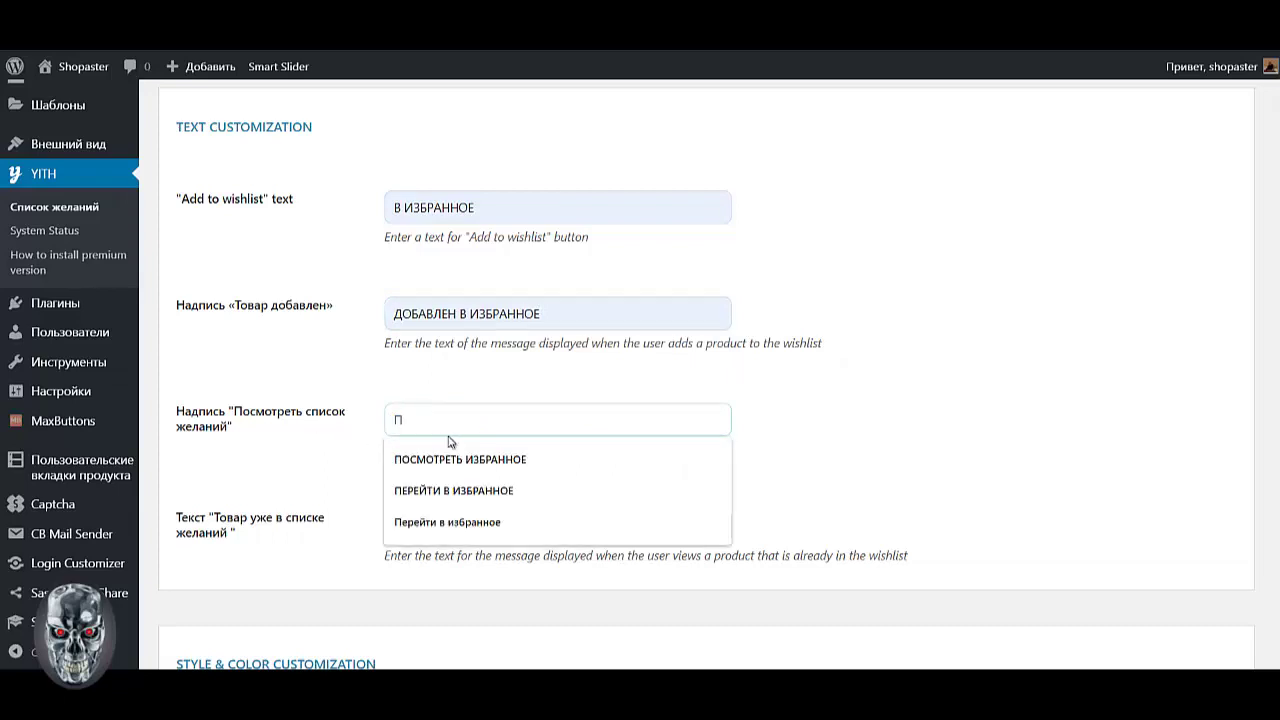
{"action": "left_click", "coordinate": [452, 459]}
{"action": "left_click_drag", "start_coordinate": [614, 524], "coordinate": [234, 491]}
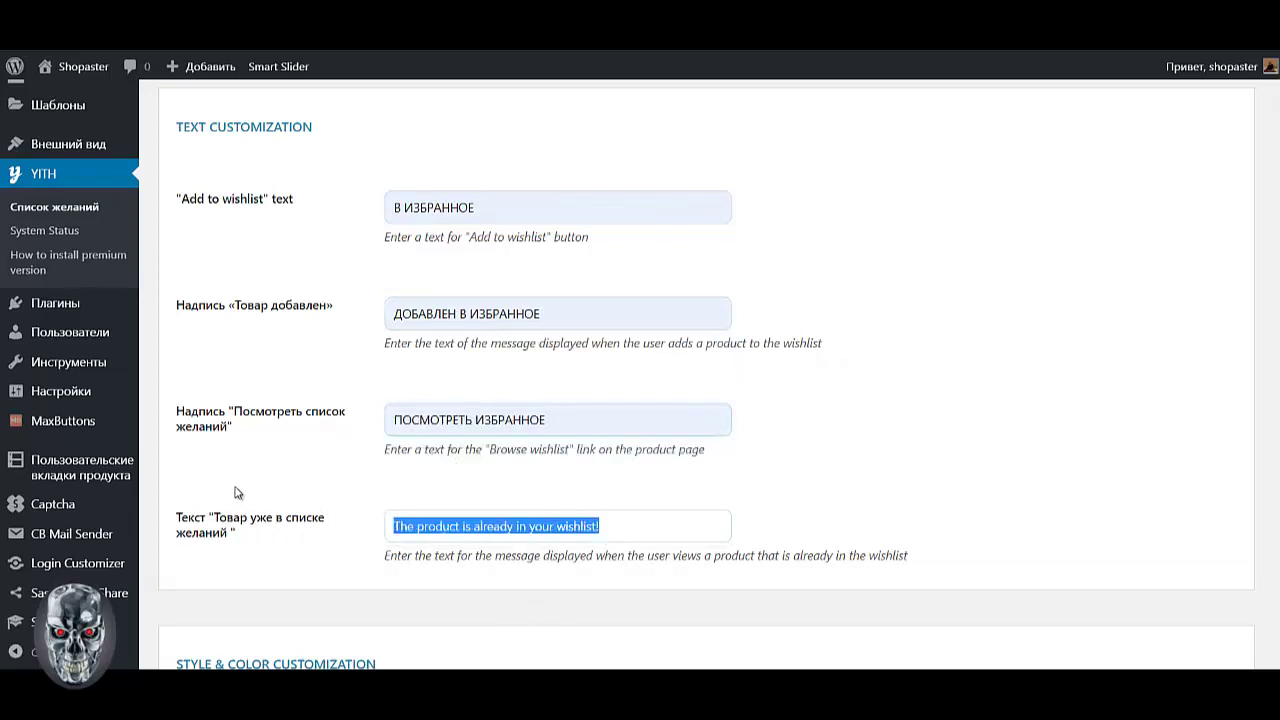
{"action": "type", "text": "В"}
{"action": "left_click", "coordinate": [600, 565]}
Step: Choose Heart as the "Add to wishlist" icon in the style and color customization
{"action": "scroll", "coordinate": [620, 631], "scroll_direction": "down", "scroll_amount": 5}
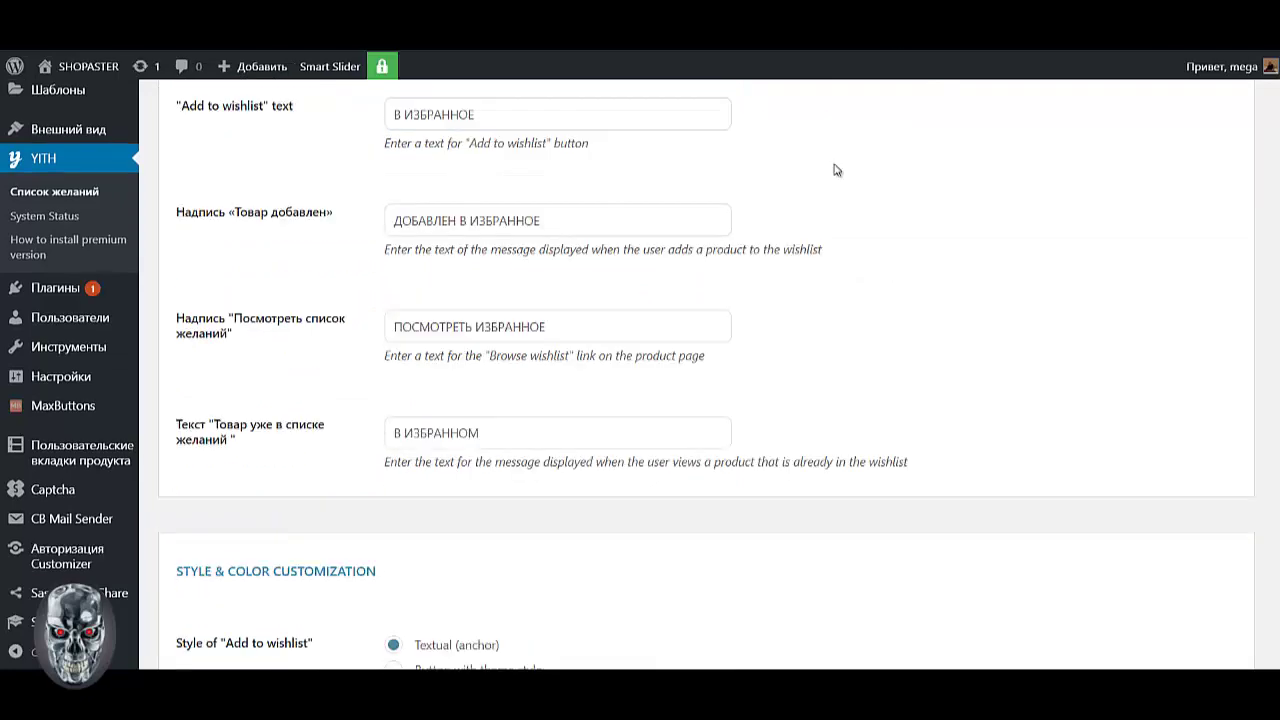
{"action": "scroll", "coordinate": [716, 318], "scroll_direction": "down", "scroll_amount": 6}
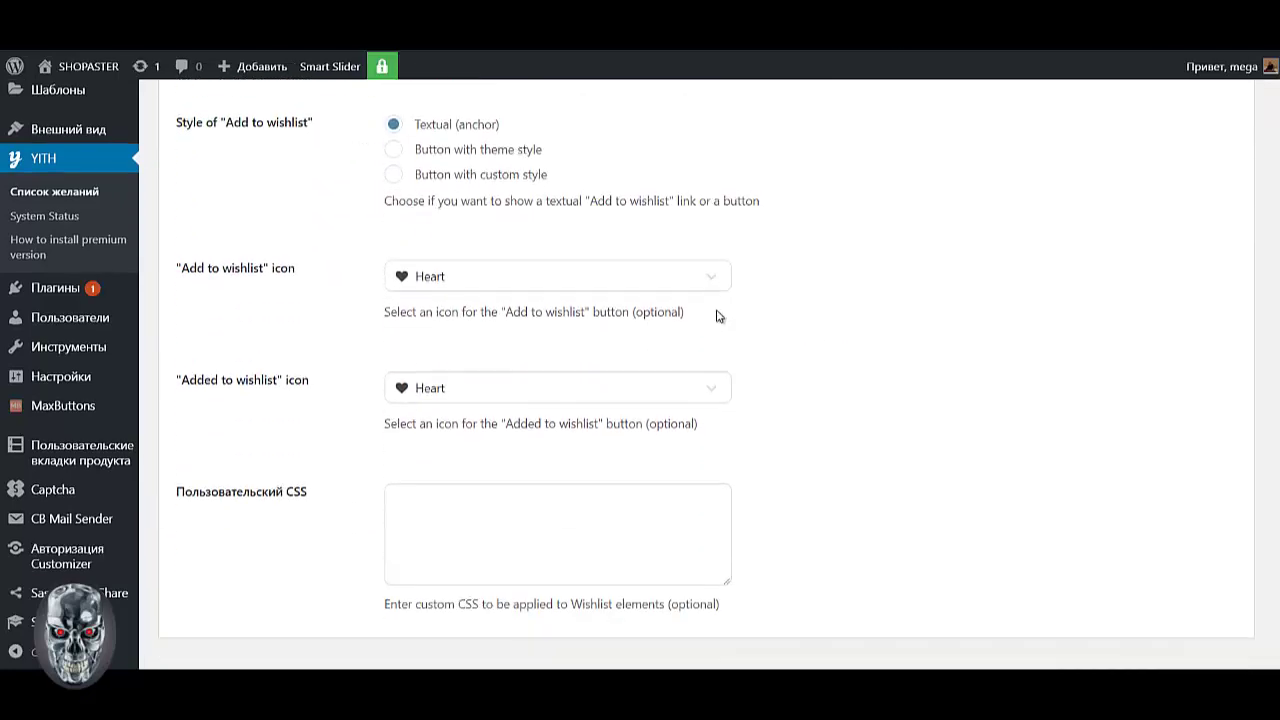
{"action": "scroll", "coordinate": [716, 316], "scroll_direction": "down", "scroll_amount": 2}
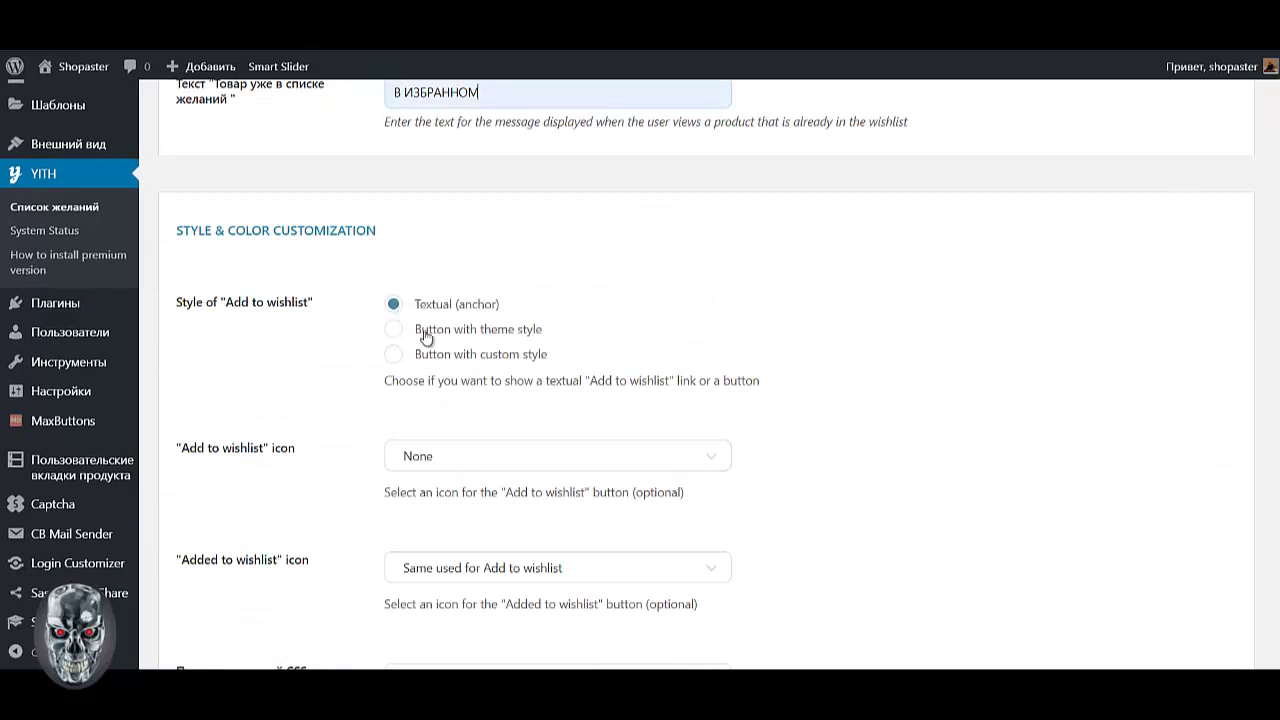
{"action": "left_click", "coordinate": [489, 457]}
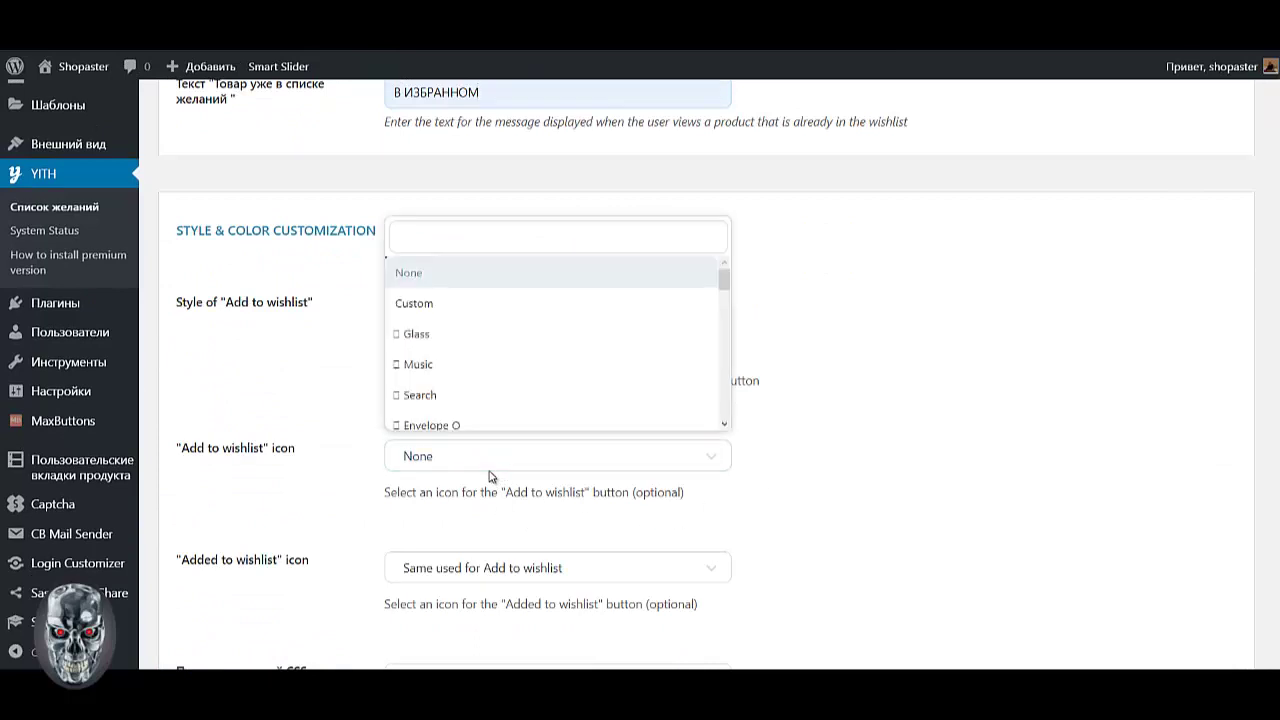
{"action": "scroll", "coordinate": [463, 371], "scroll_direction": "down", "scroll_amount": 3}
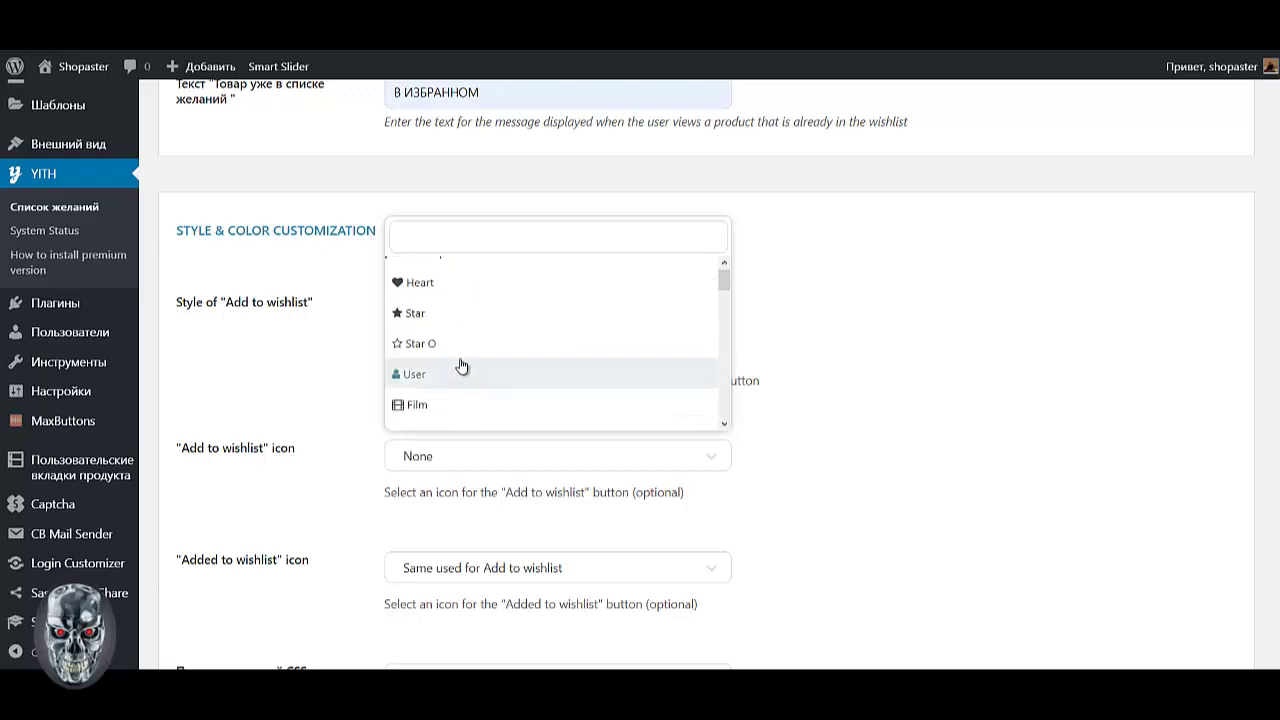
{"action": "left_click", "coordinate": [439, 292]}
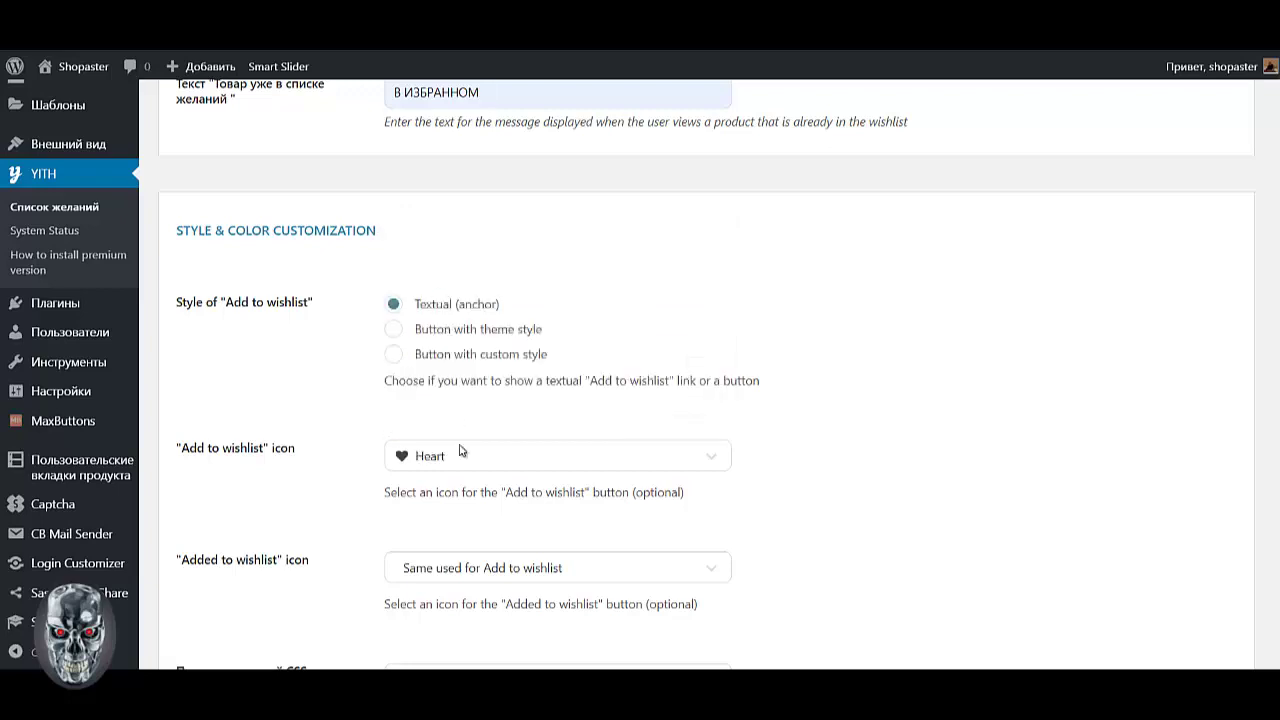
Step: Choose Heart as the "Added to wishlist" icon and save the Add to Wishlist options
{"action": "left_click", "coordinate": [466, 570]}
{"action": "scroll", "coordinate": [429, 460], "scroll_direction": "down", "scroll_amount": 3}
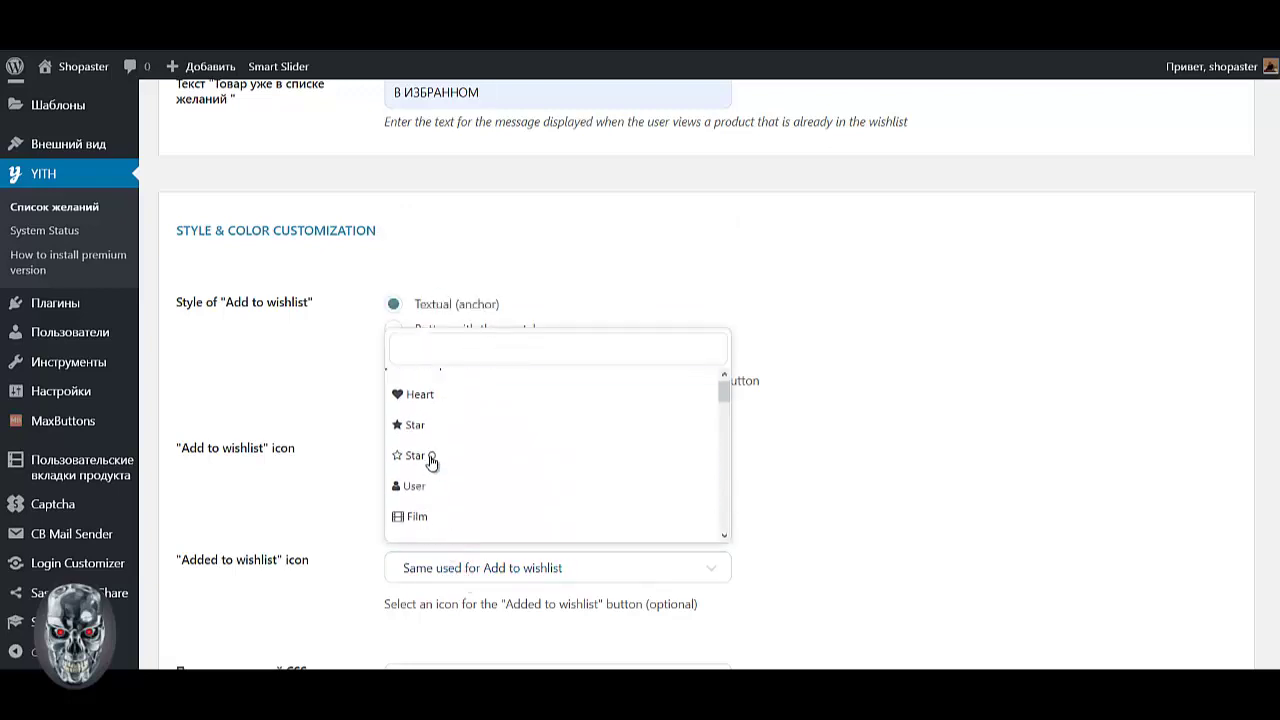
{"action": "left_click", "coordinate": [430, 400]}
{"action": "scroll", "coordinate": [786, 463], "scroll_direction": "down", "scroll_amount": 3}
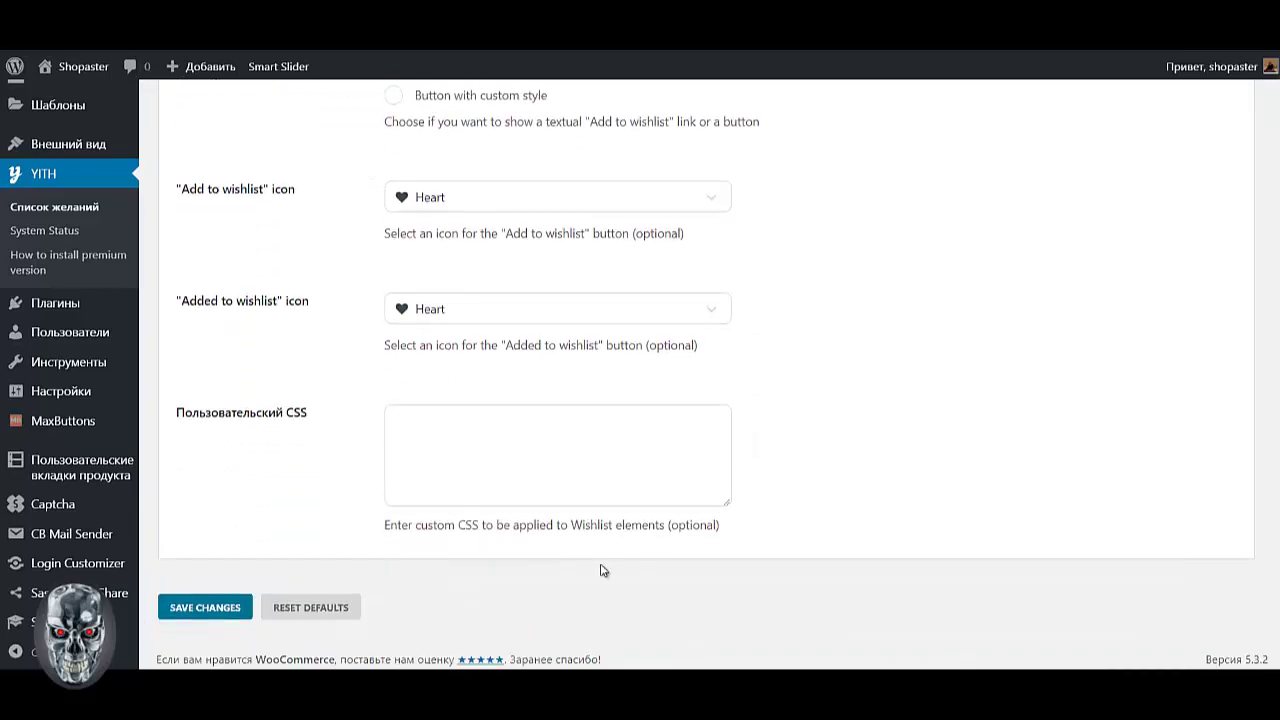
{"action": "left_click", "coordinate": [200, 610]}
Step: Enable AJAX loading in the general settings and save the changes
{"action": "scroll", "coordinate": [429, 466], "scroll_direction": "down", "scroll_amount": 2}
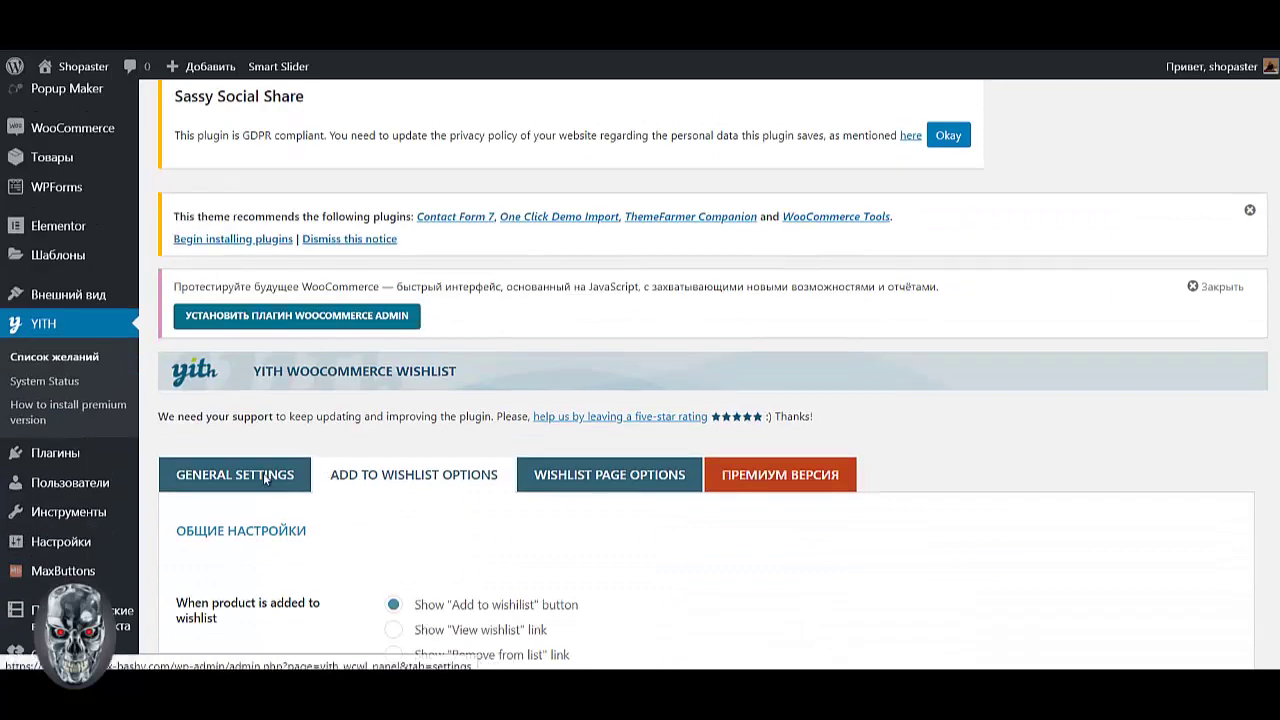
{"action": "left_click", "coordinate": [265, 477]}
{"action": "scroll", "coordinate": [331, 520], "scroll_direction": "down", "scroll_amount": 2}
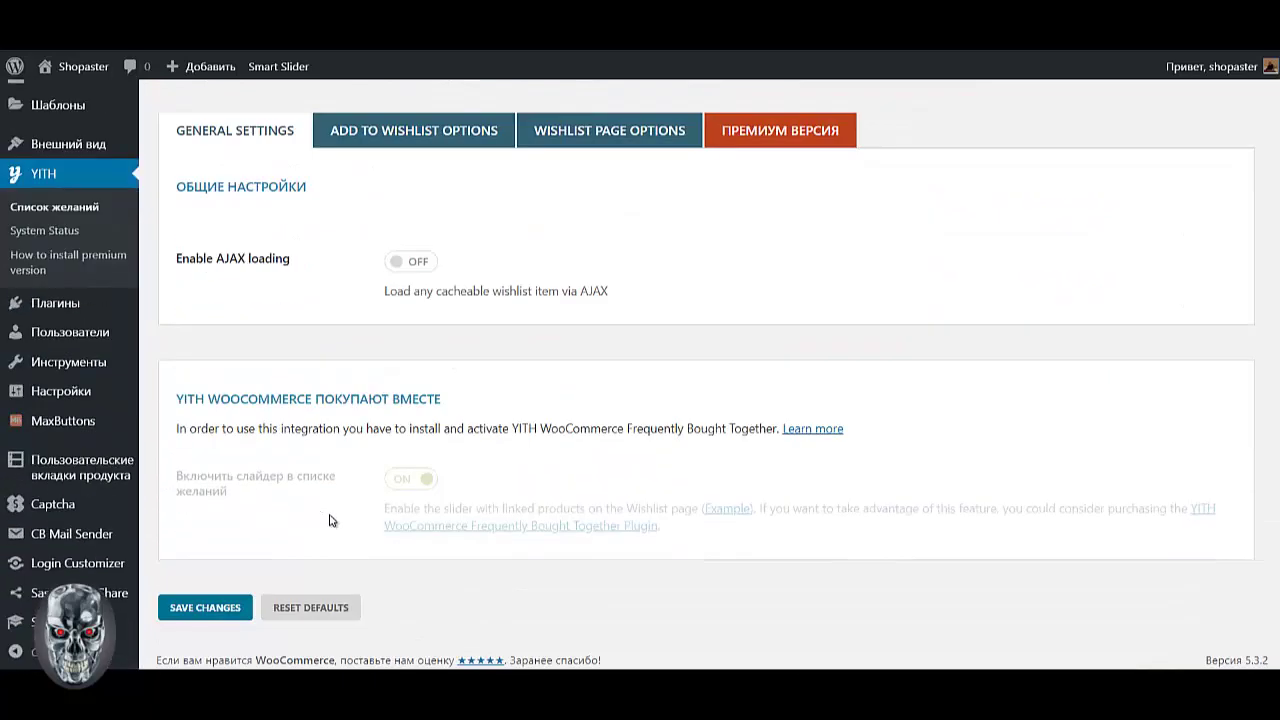
{"action": "left_click", "coordinate": [409, 264]}
{"action": "left_click", "coordinate": [237, 602]}
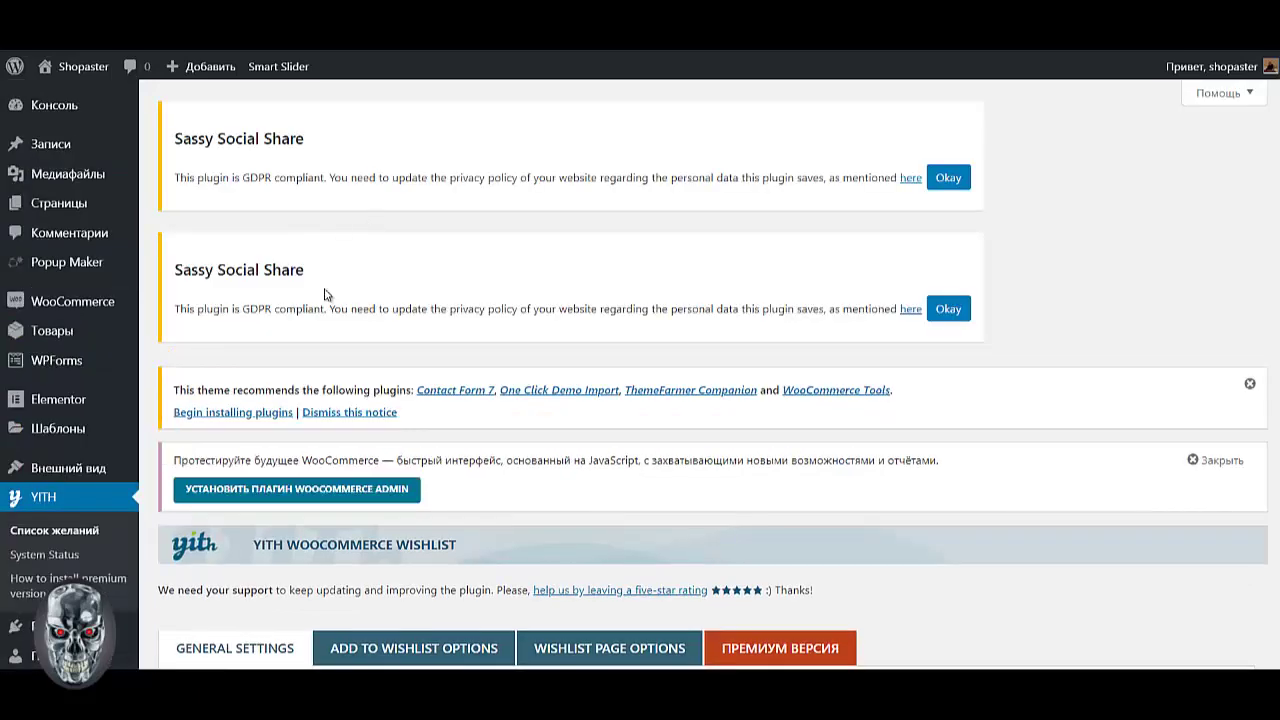
Step: Review the button texts saved in the Add to Wishlist options
{"action": "scroll", "coordinate": [371, 386], "scroll_direction": "down", "scroll_amount": 3}
{"action": "left_click", "coordinate": [377, 387]}
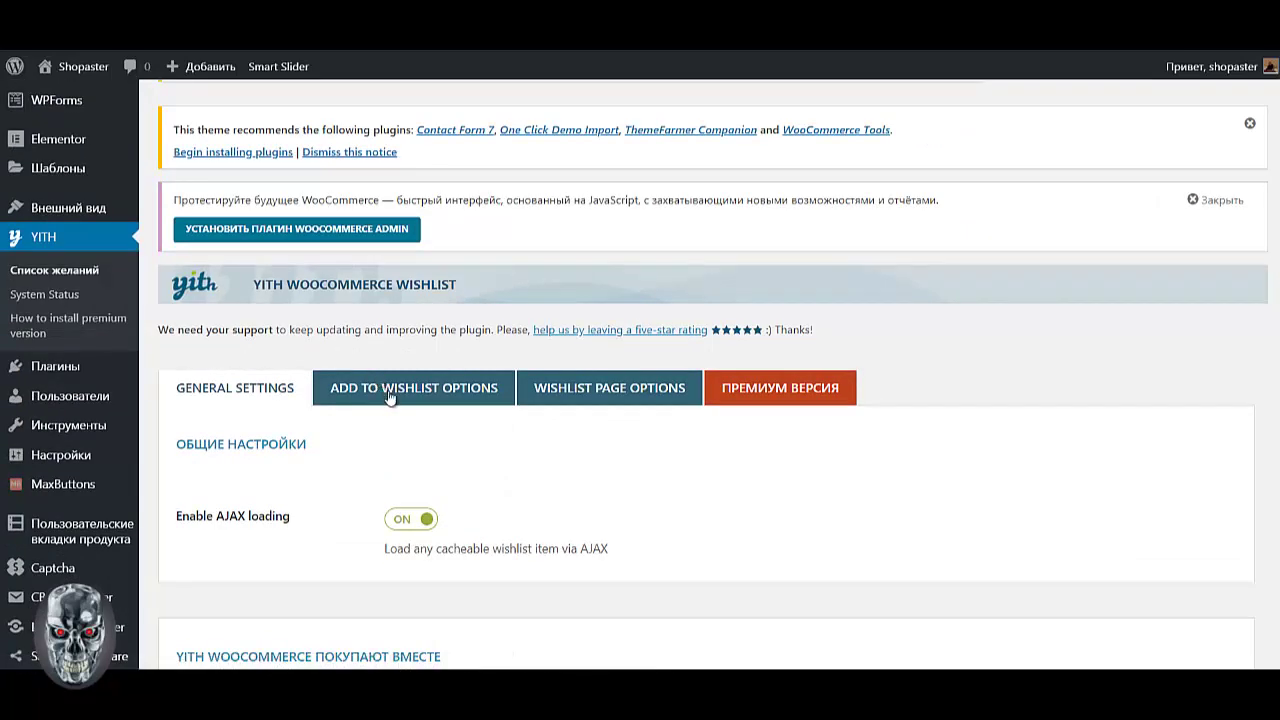
{"action": "scroll", "coordinate": [406, 418], "scroll_direction": "down", "scroll_amount": 5}
{"action": "scroll", "coordinate": [406, 418], "scroll_direction": "down", "scroll_amount": 12}
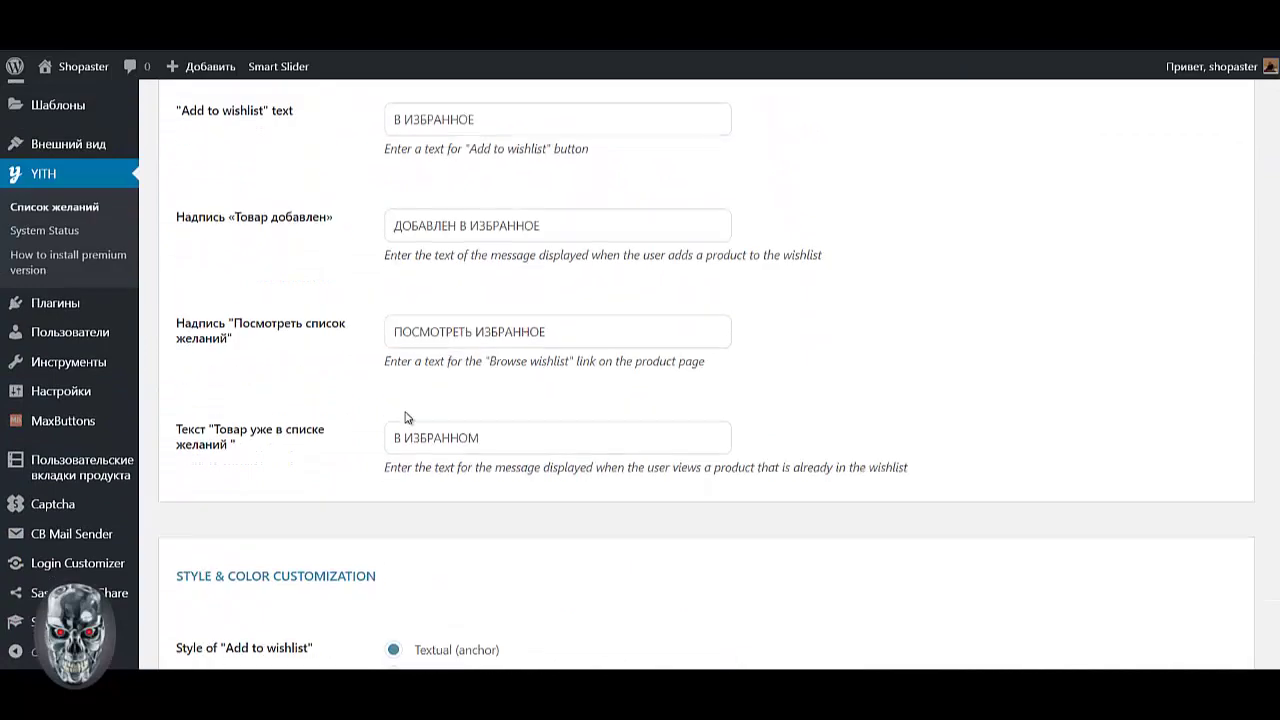
{"action": "scroll", "coordinate": [409, 406], "scroll_direction": "up", "scroll_amount": 10}
{"action": "scroll", "coordinate": [450, 406], "scroll_direction": "up", "scroll_amount": 6}
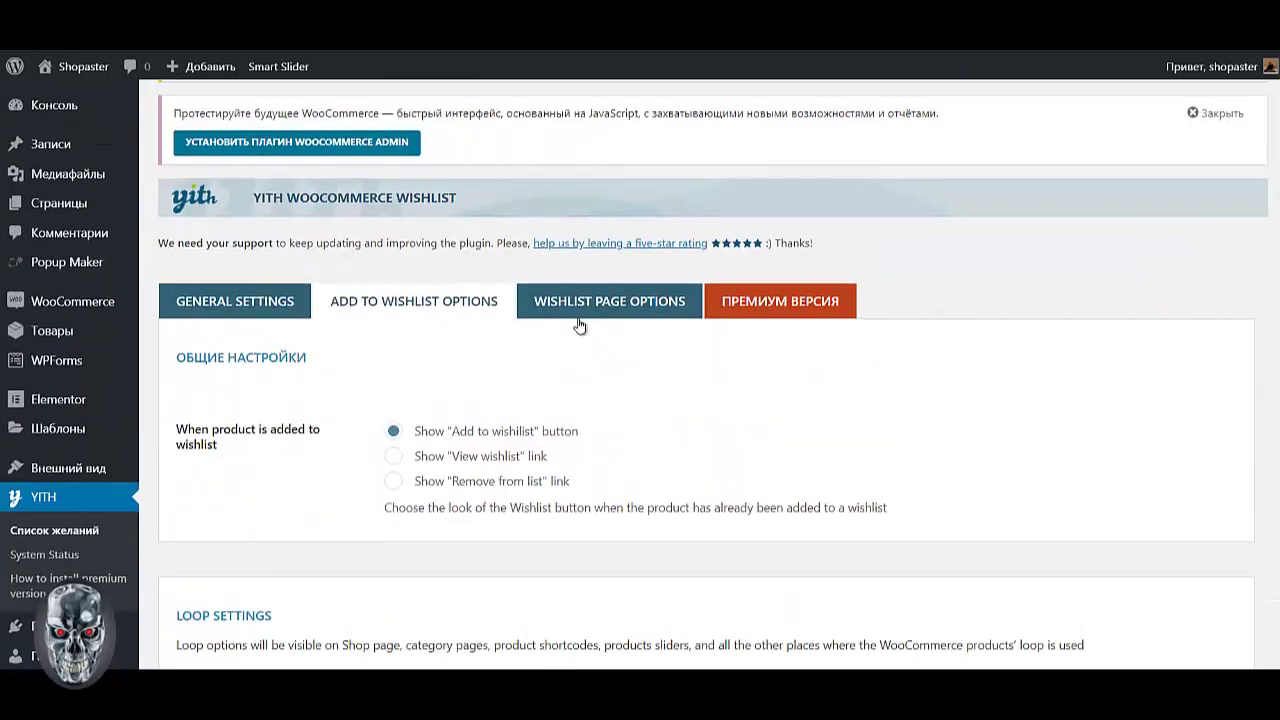
Step: Set ИЗБРАННОЕ as the main wishlist page in the wishlist page options
{"action": "left_click", "coordinate": [586, 312]}
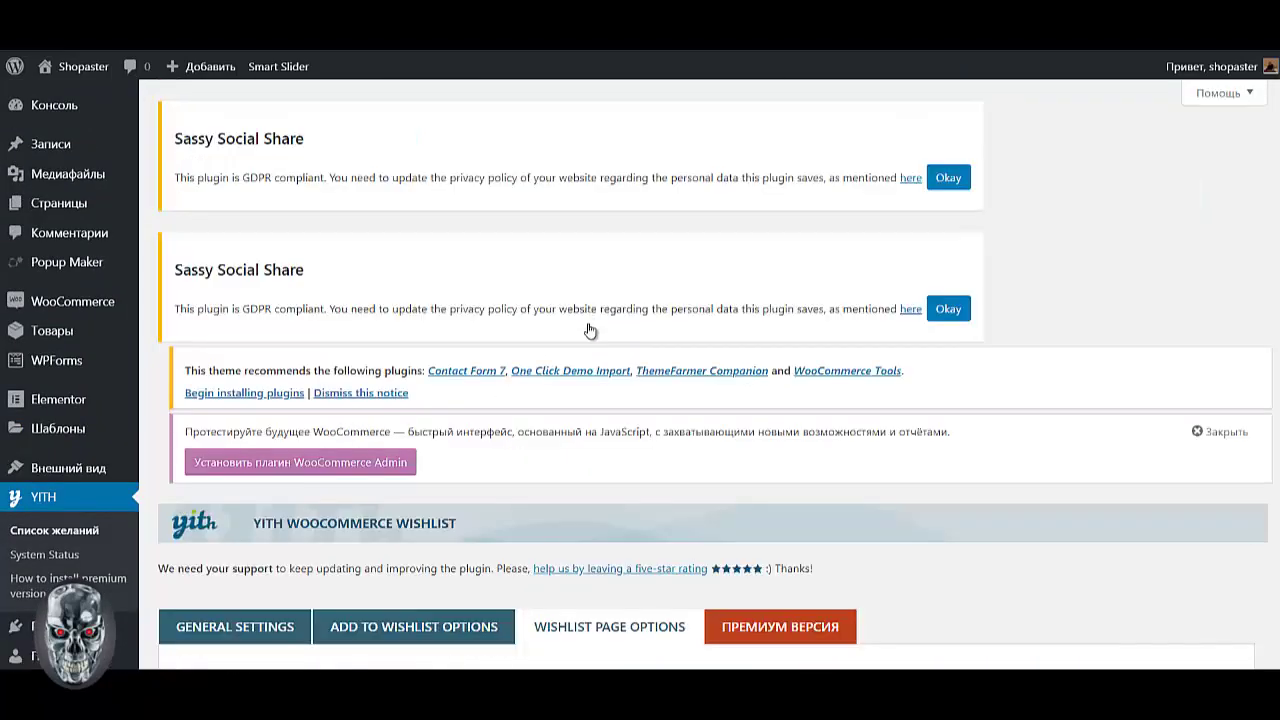
{"action": "scroll", "coordinate": [586, 351], "scroll_direction": "down", "scroll_amount": 5}
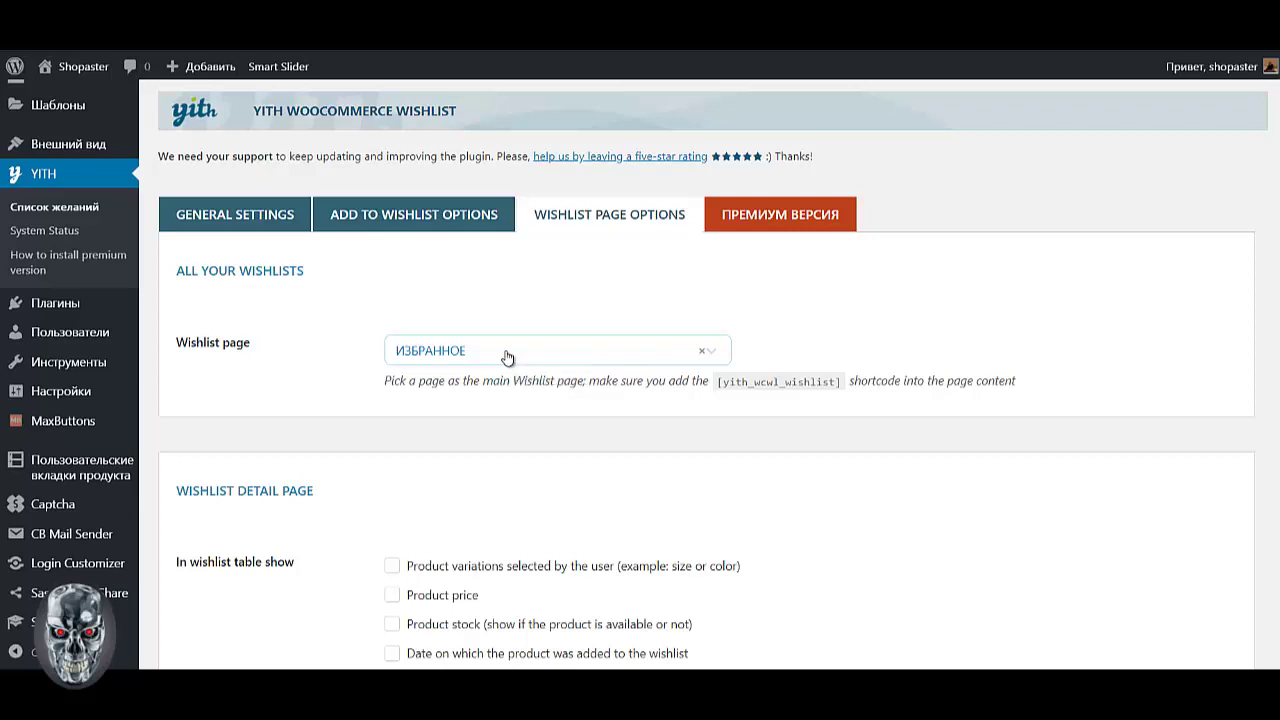
{"action": "left_click", "coordinate": [505, 355]}
{"action": "left_click", "coordinate": [463, 514]}
Step: Show product variations, price, stock, the add to cart option and the right-hand remove button in the wishlist table
{"action": "scroll", "coordinate": [534, 452], "scroll_direction": "down", "scroll_amount": 3}
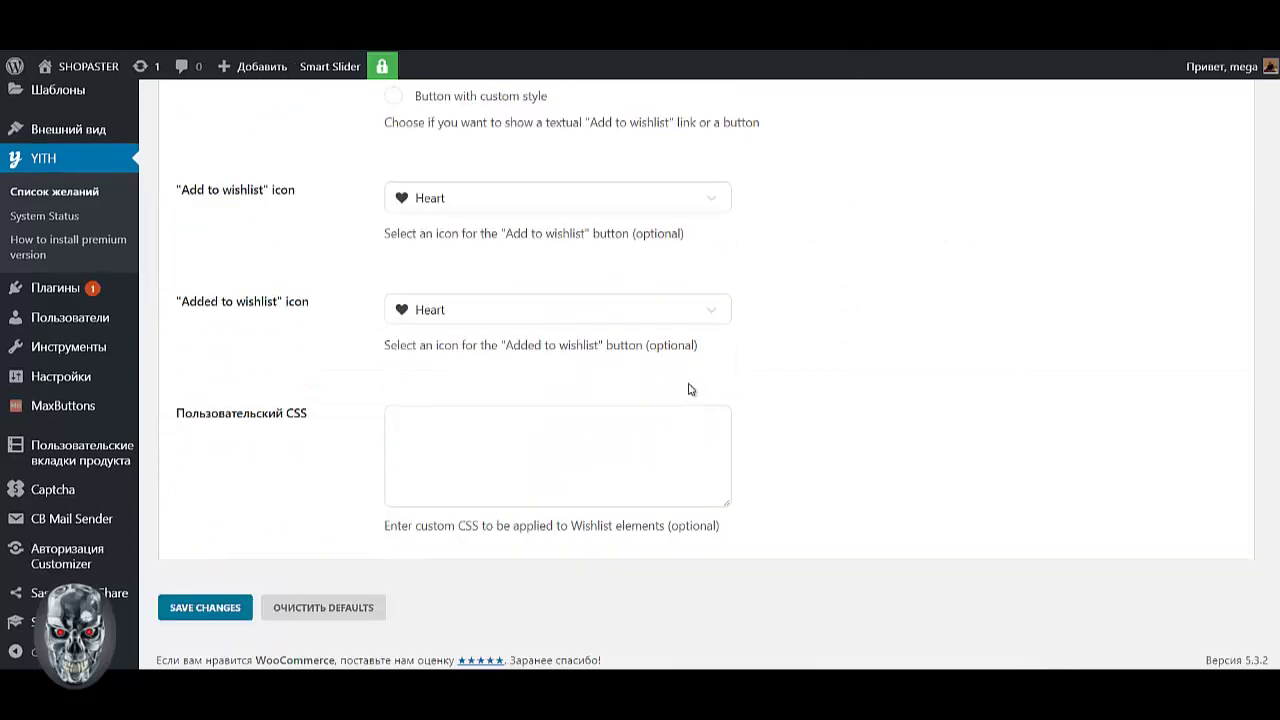
{"action": "scroll", "coordinate": [688, 389], "scroll_direction": "up", "scroll_amount": 20}
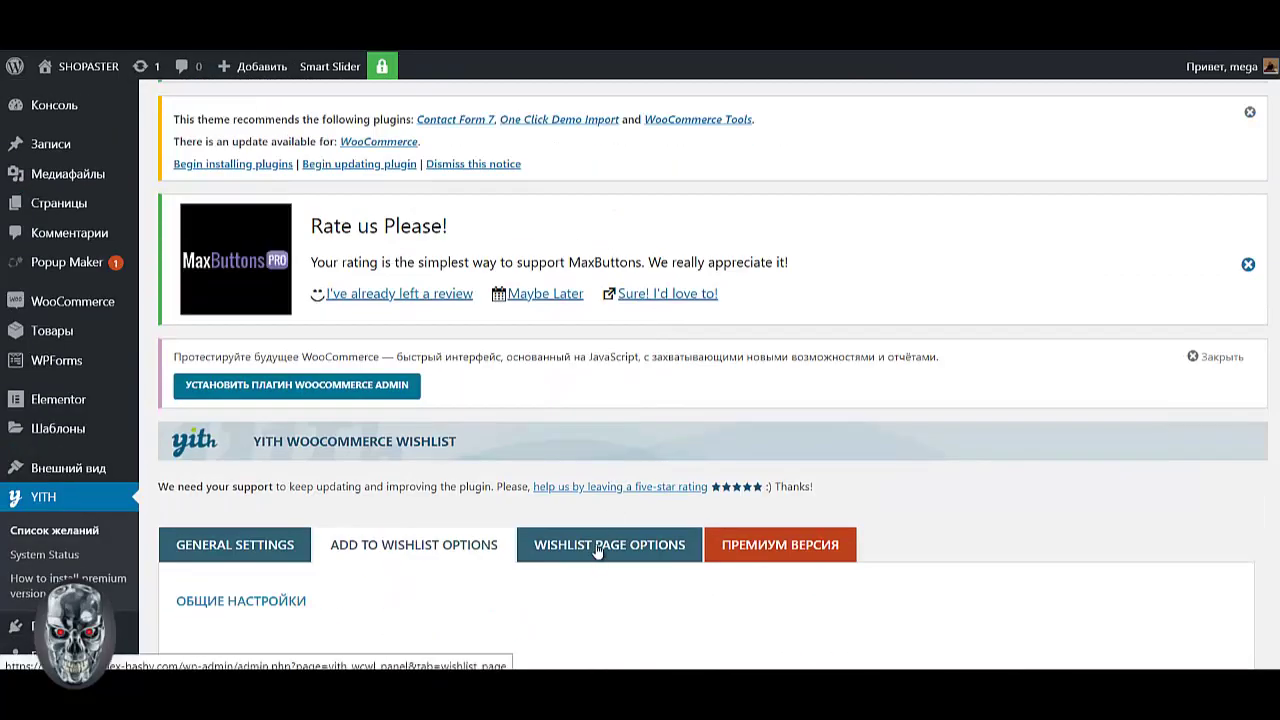
{"action": "left_click", "coordinate": [597, 548]}
{"action": "scroll", "coordinate": [605, 546], "scroll_direction": "down", "scroll_amount": 6}
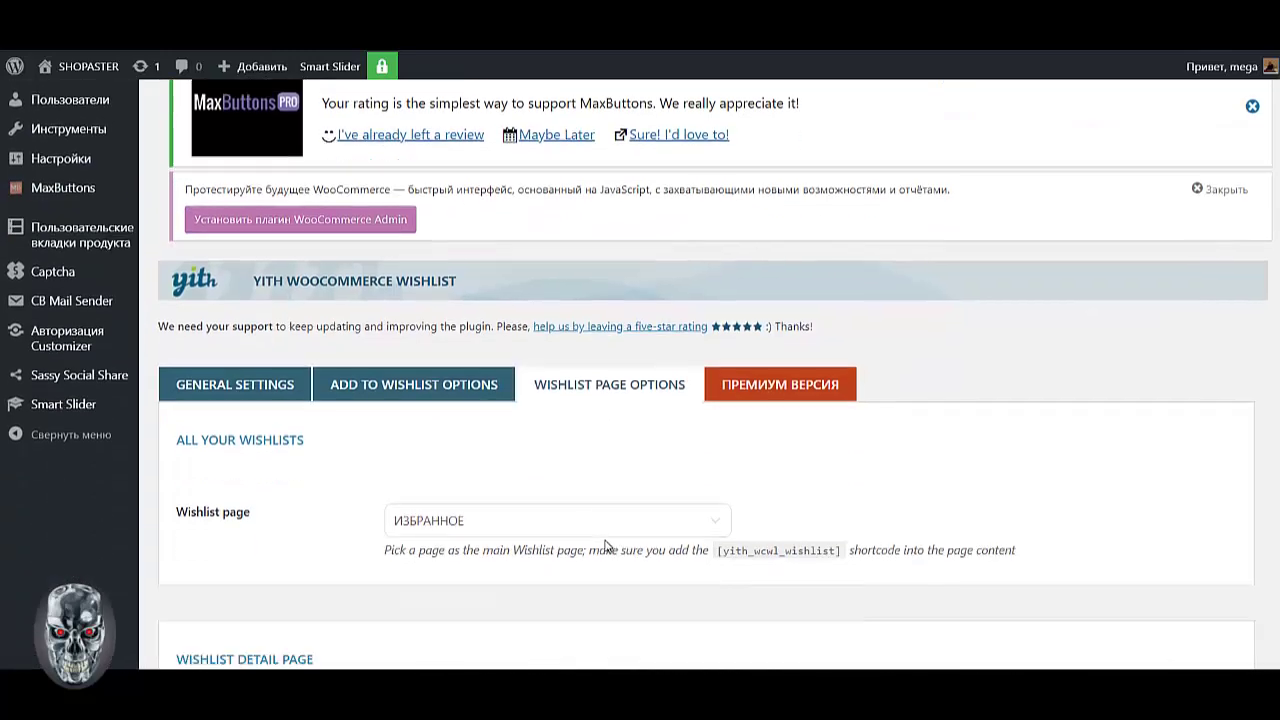
{"action": "scroll", "coordinate": [605, 546], "scroll_direction": "down", "scroll_amount": 5}
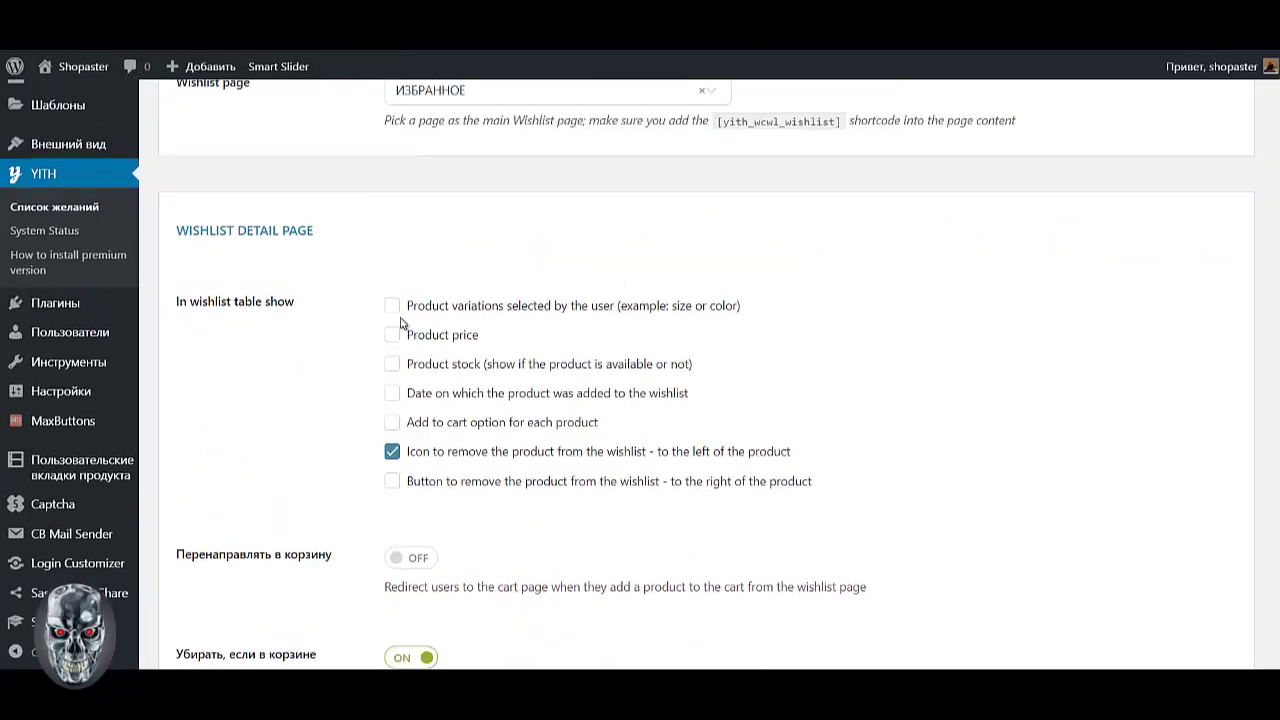
{"action": "left_click", "coordinate": [392, 305]}
{"action": "left_click", "coordinate": [392, 334]}
{"action": "left_click", "coordinate": [392, 364]}
{"action": "left_click", "coordinate": [390, 482]}
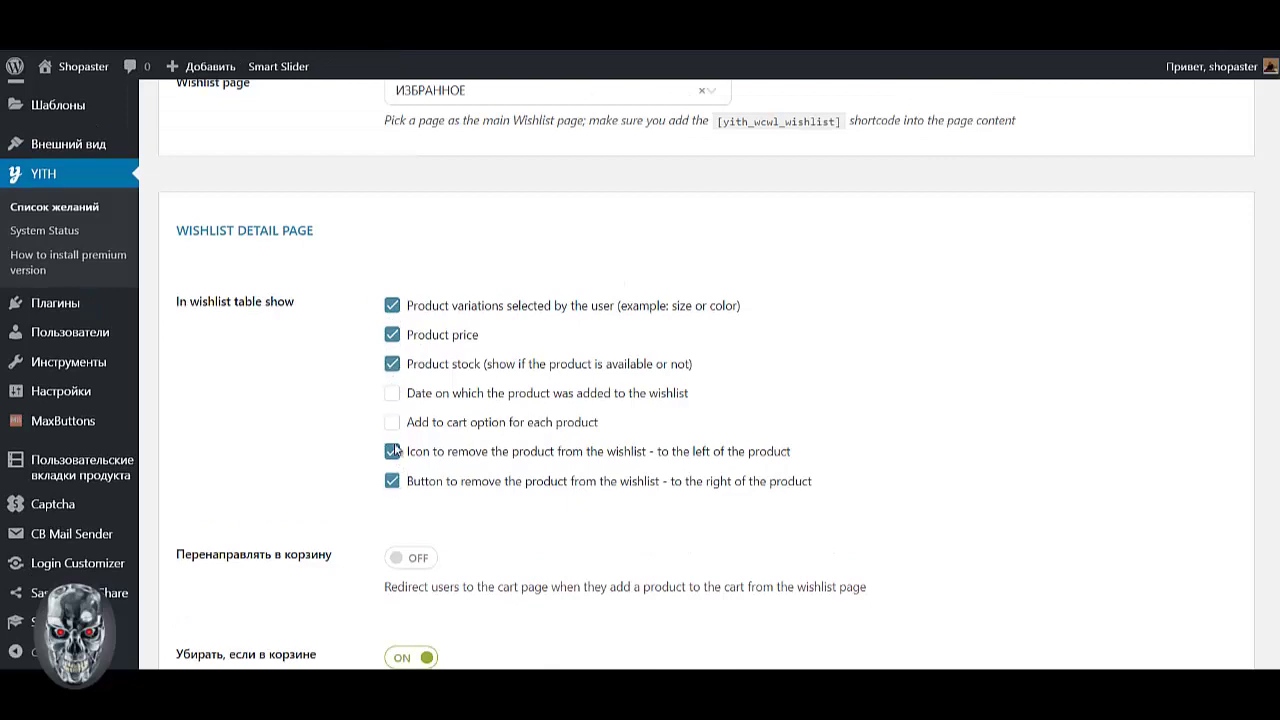
{"action": "left_click", "coordinate": [393, 421]}
Step: Disable removing products from the wishlist once they are added to the cart, and clear the sharing title
{"action": "scroll", "coordinate": [645, 310], "scroll_direction": "down", "scroll_amount": 2}
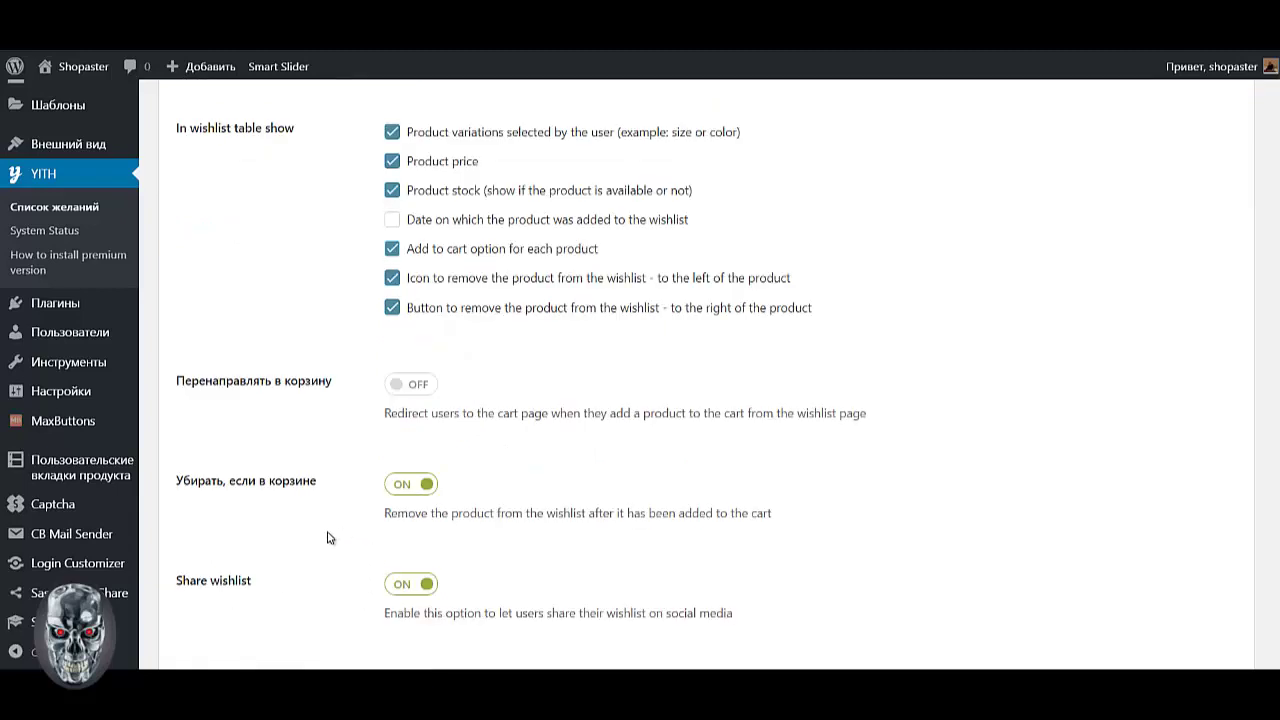
{"action": "left_click", "coordinate": [408, 486]}
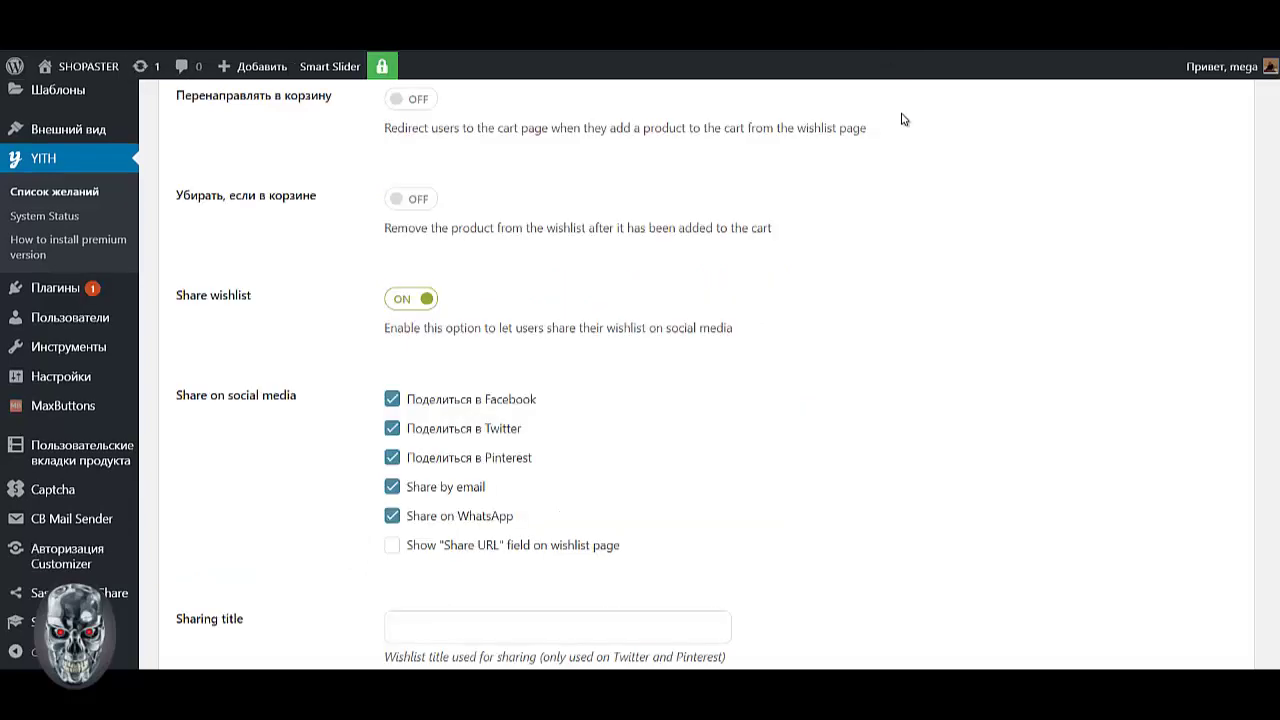
{"action": "scroll", "coordinate": [901, 119], "scroll_direction": "down", "scroll_amount": 3}
{"action": "scroll", "coordinate": [897, 140], "scroll_direction": "down", "scroll_amount": 3}
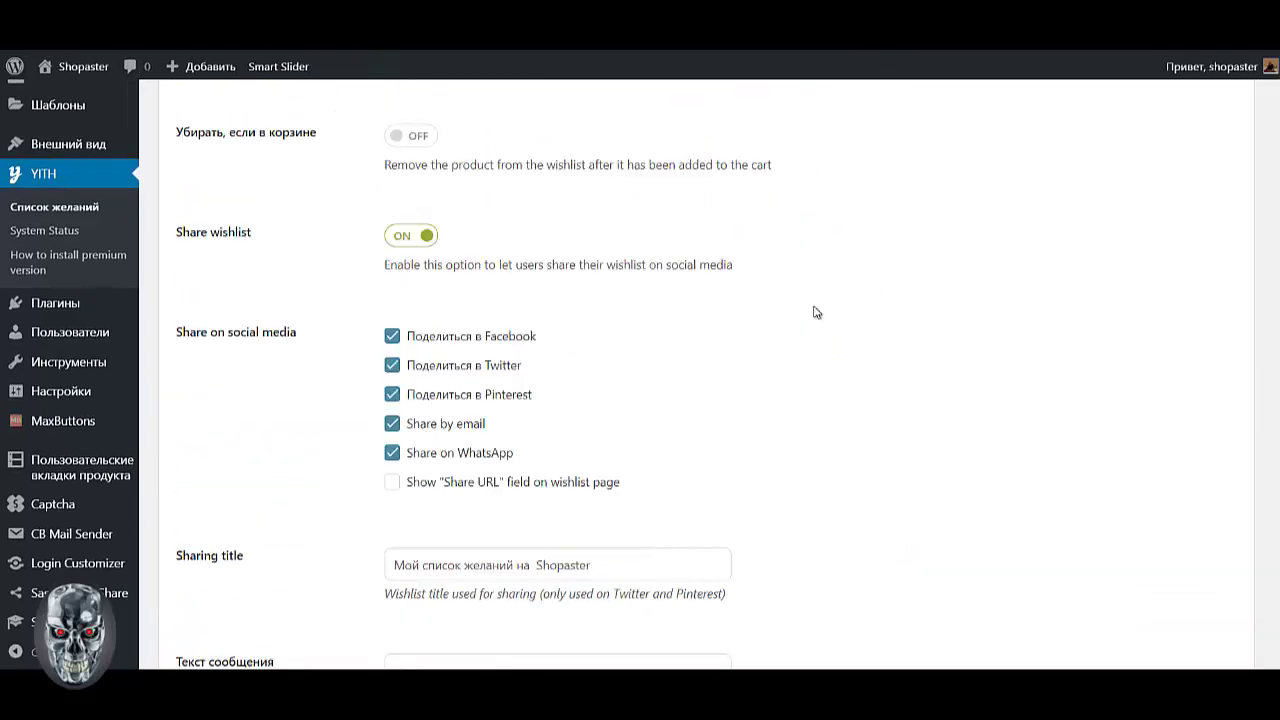
{"action": "scroll", "coordinate": [814, 311], "scroll_direction": "down", "scroll_amount": 5}
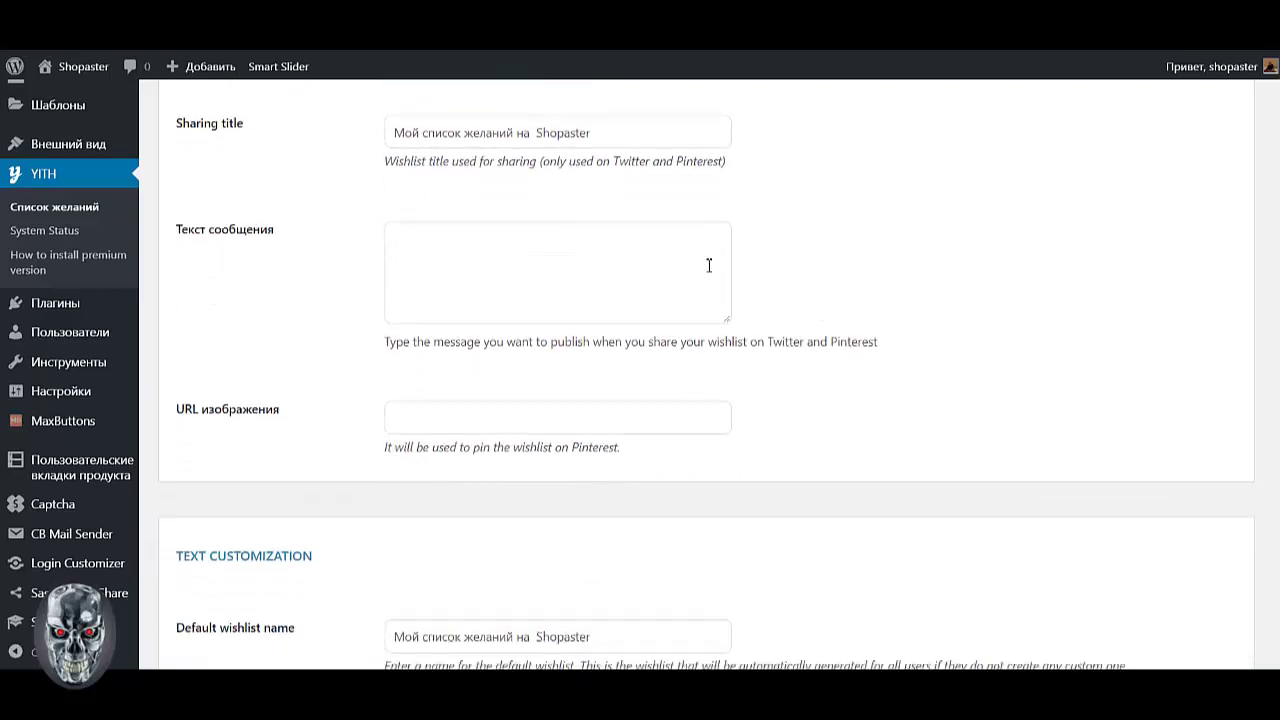
{"action": "scroll", "coordinate": [690, 270], "scroll_direction": "up", "scroll_amount": 2}
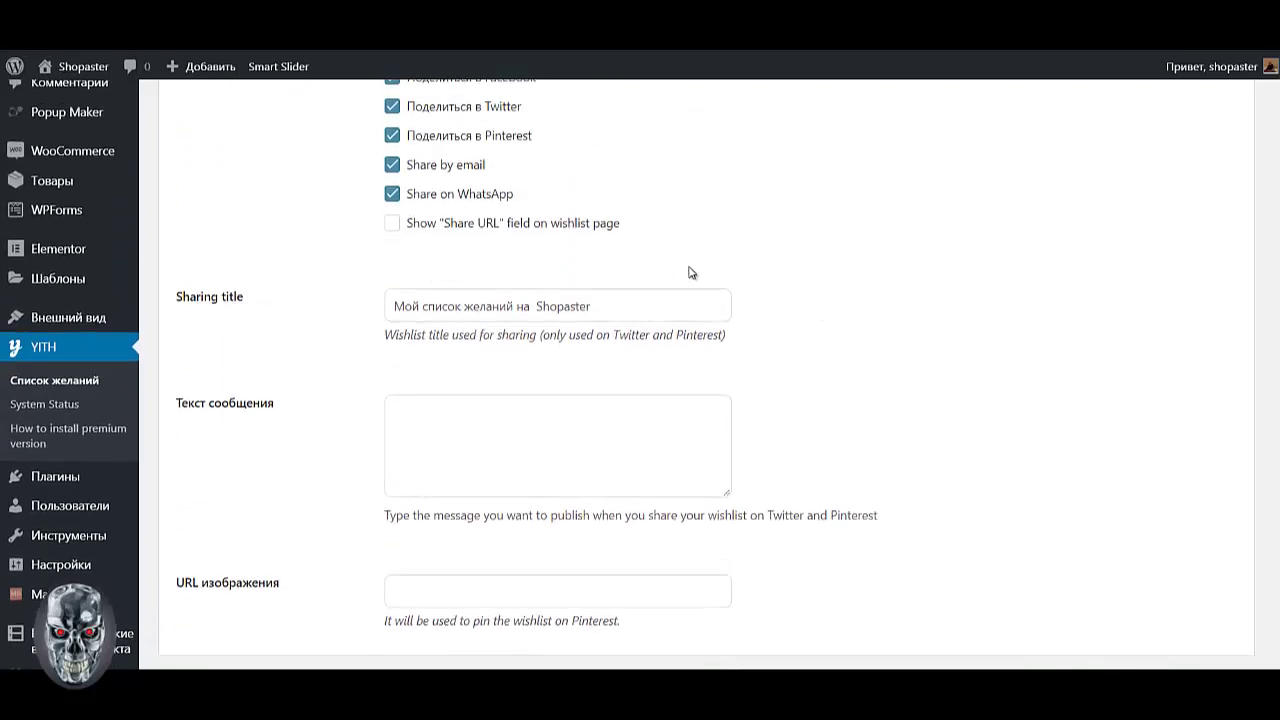
{"action": "left_click", "coordinate": [537, 300]}
{"action": "key", "text": "ctrl+a"}
{"action": "key", "text": "Delete"}
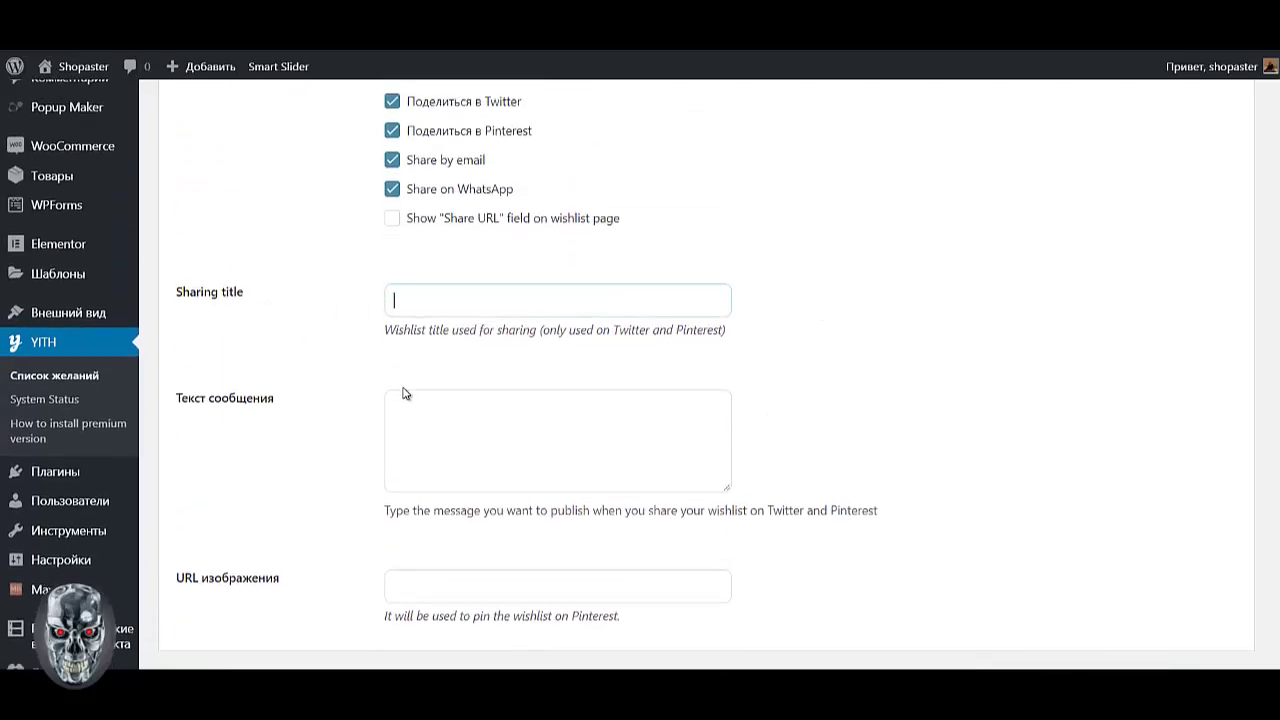
Step: Set the "Add to cart" text to "ДОБАВИТЬ В КОРЗИНУ" and save the wishlist page options
{"action": "scroll", "coordinate": [403, 394], "scroll_direction": "down", "scroll_amount": 5}
{"action": "left_click_drag", "start_coordinate": [563, 394], "coordinate": [357, 374]}
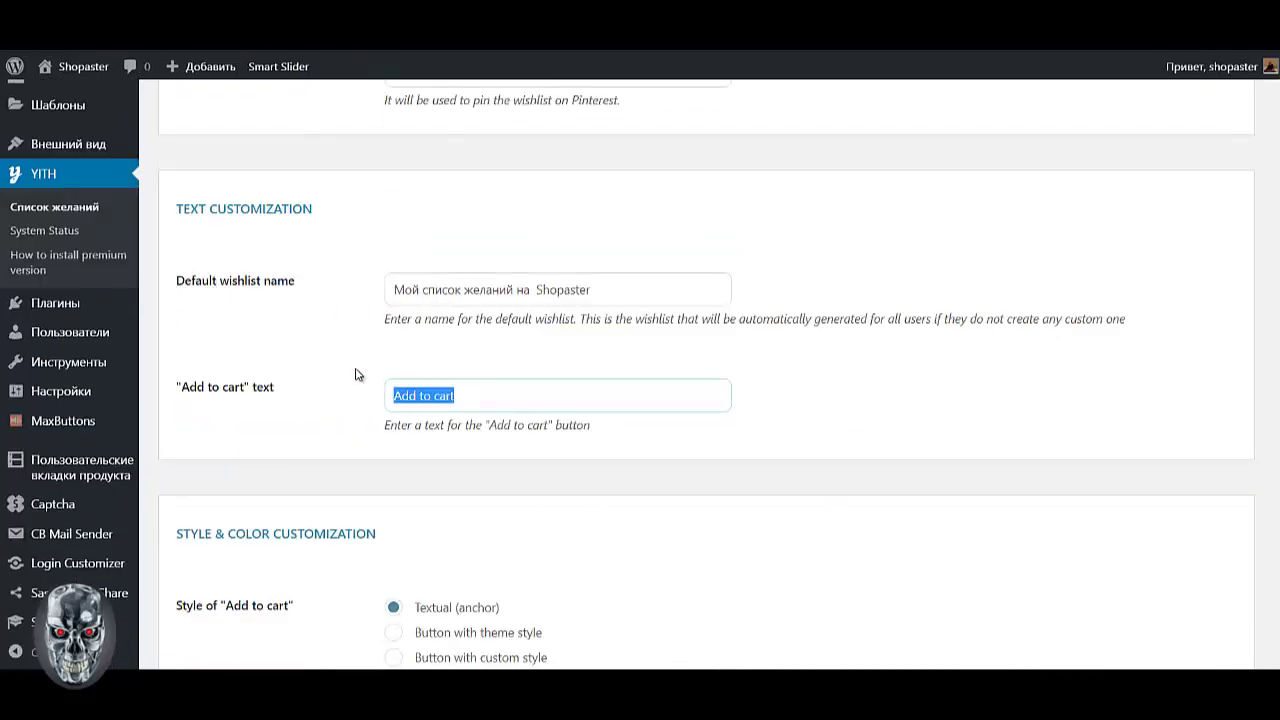
{"action": "type", "text": "Д"}
{"action": "left_click", "coordinate": [456, 436]}
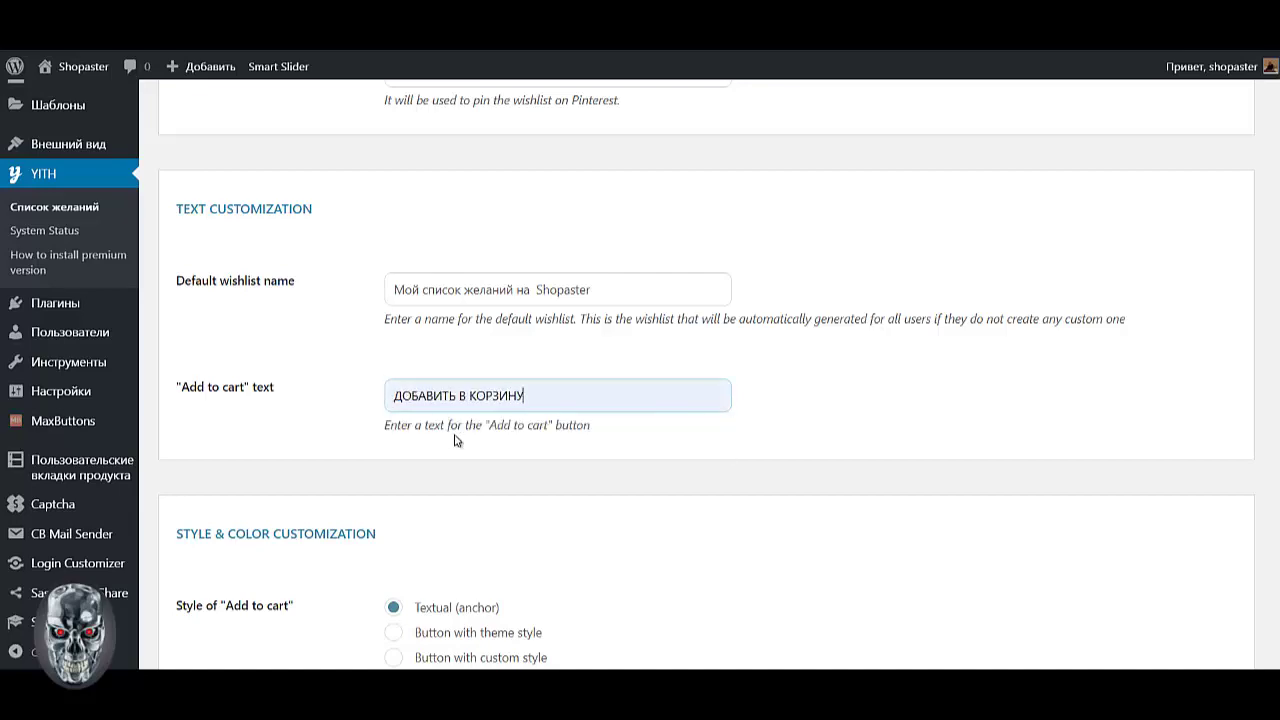
{"action": "scroll", "coordinate": [700, 480], "scroll_direction": "down", "scroll_amount": 4}
{"action": "scroll", "coordinate": [700, 481], "scroll_direction": "down", "scroll_amount": 10}
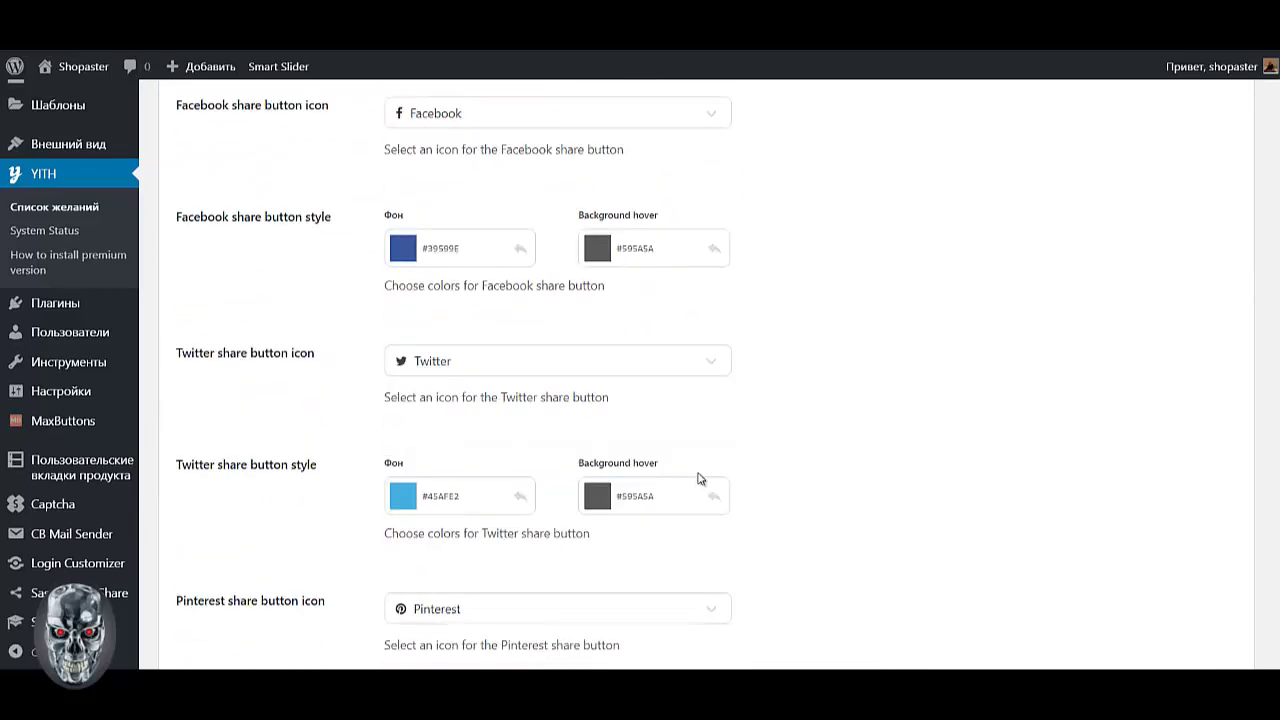
{"action": "scroll", "coordinate": [700, 470], "scroll_direction": "up", "scroll_amount": 10}
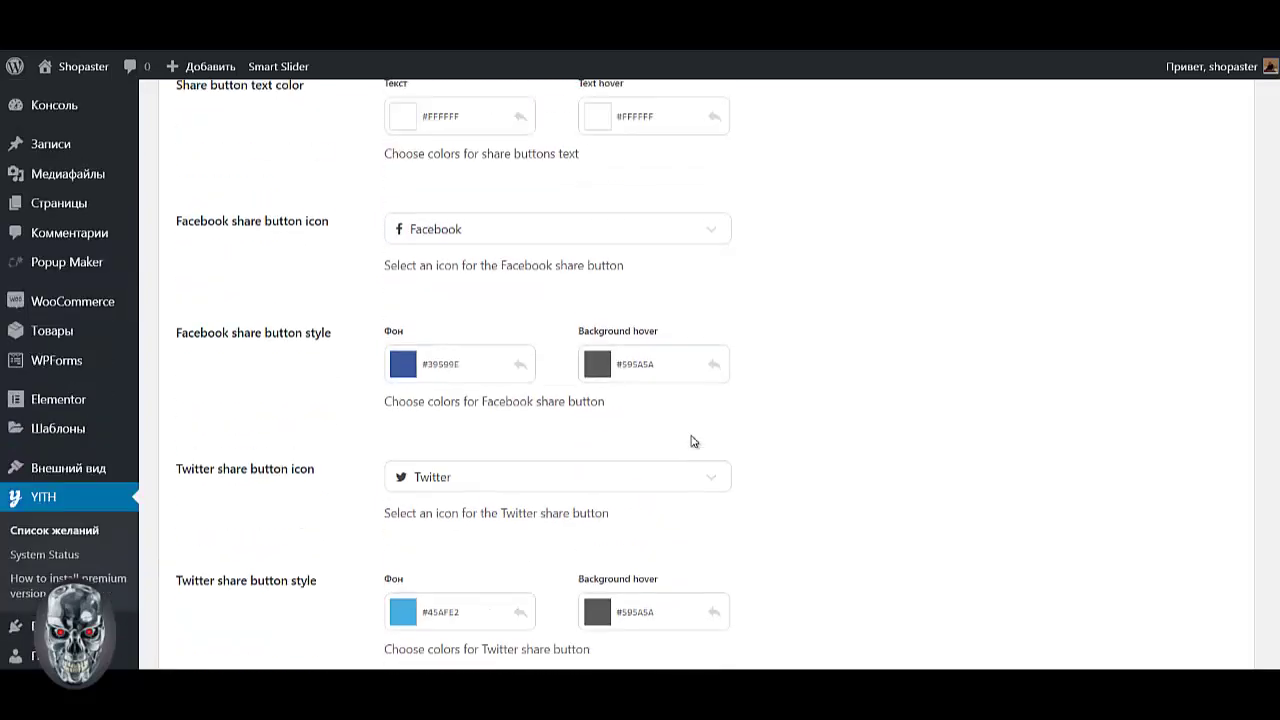
{"action": "scroll", "coordinate": [689, 440], "scroll_direction": "down", "scroll_amount": 10}
{"action": "left_click", "coordinate": [281, 600]}
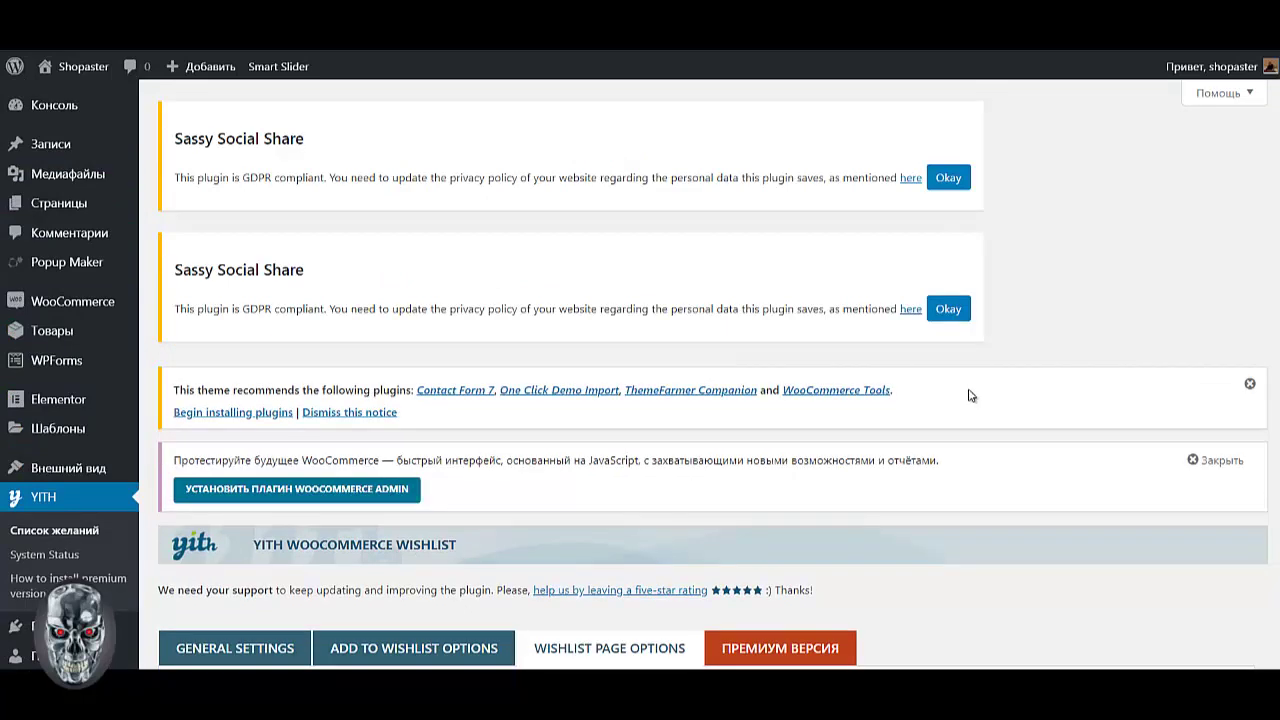
Step: Copy the [yith_wcwl_wishlist] shortcode from the wishlist page setting's description
{"action": "scroll", "coordinate": [968, 395], "scroll_direction": "down", "scroll_amount": 5}
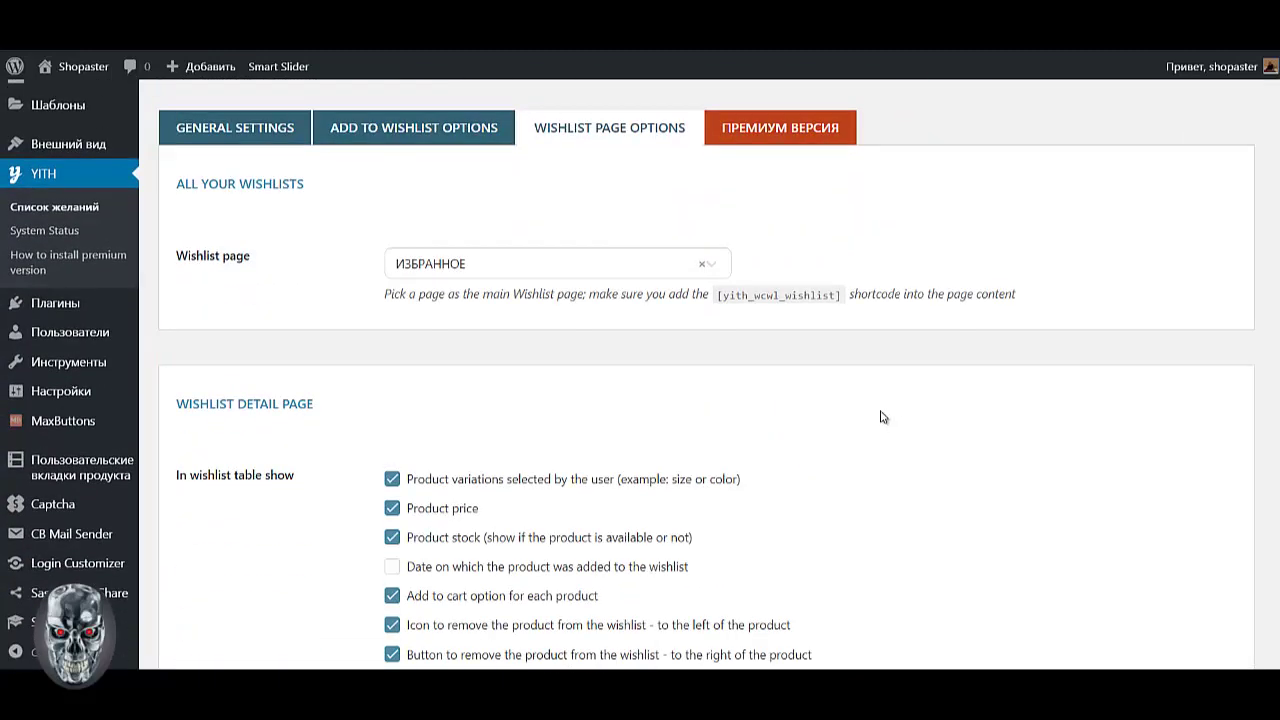
{"action": "scroll", "coordinate": [762, 367], "scroll_direction": "down", "scroll_amount": 2}
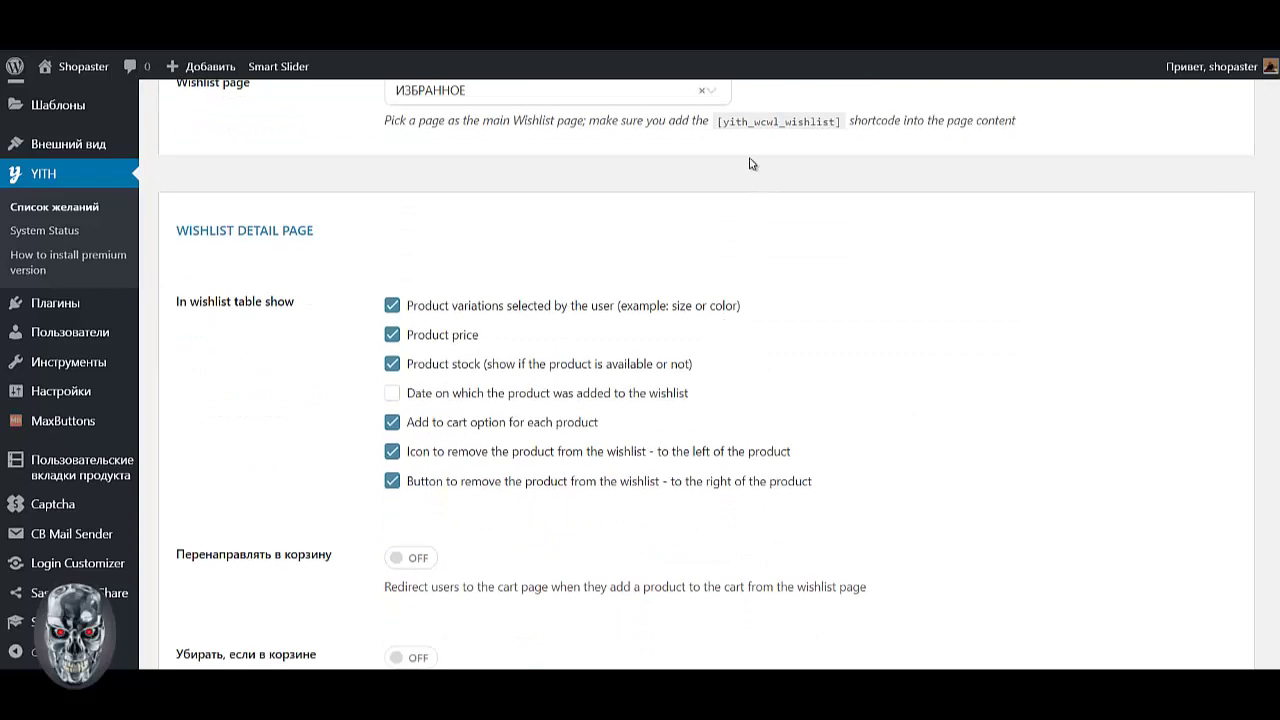
{"action": "left_click_drag", "start_coordinate": [721, 121], "coordinate": [843, 121]}
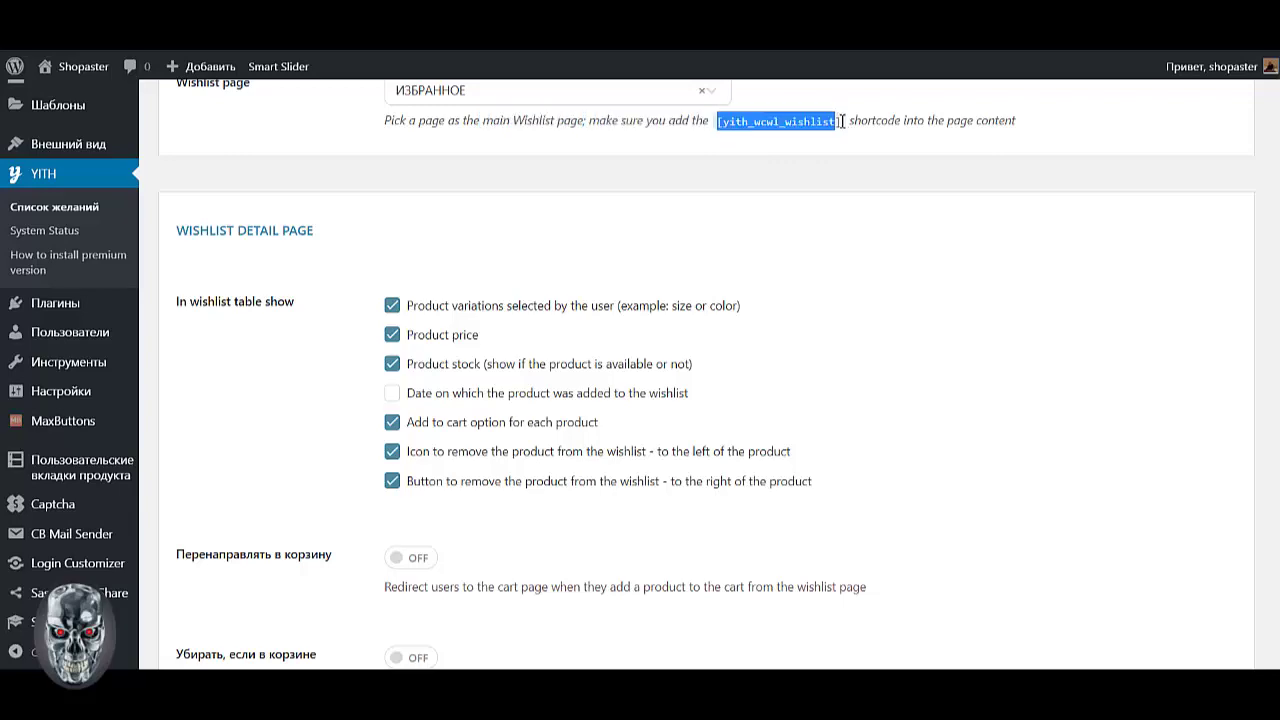
{"action": "left_click", "coordinate": [746, 96]}
Step: Open the ЛИЧНЫЙ КАБИНЕТ page for editing from the list of all pages
{"action": "scroll", "coordinate": [90, 360], "scroll_direction": "up", "scroll_amount": 5}
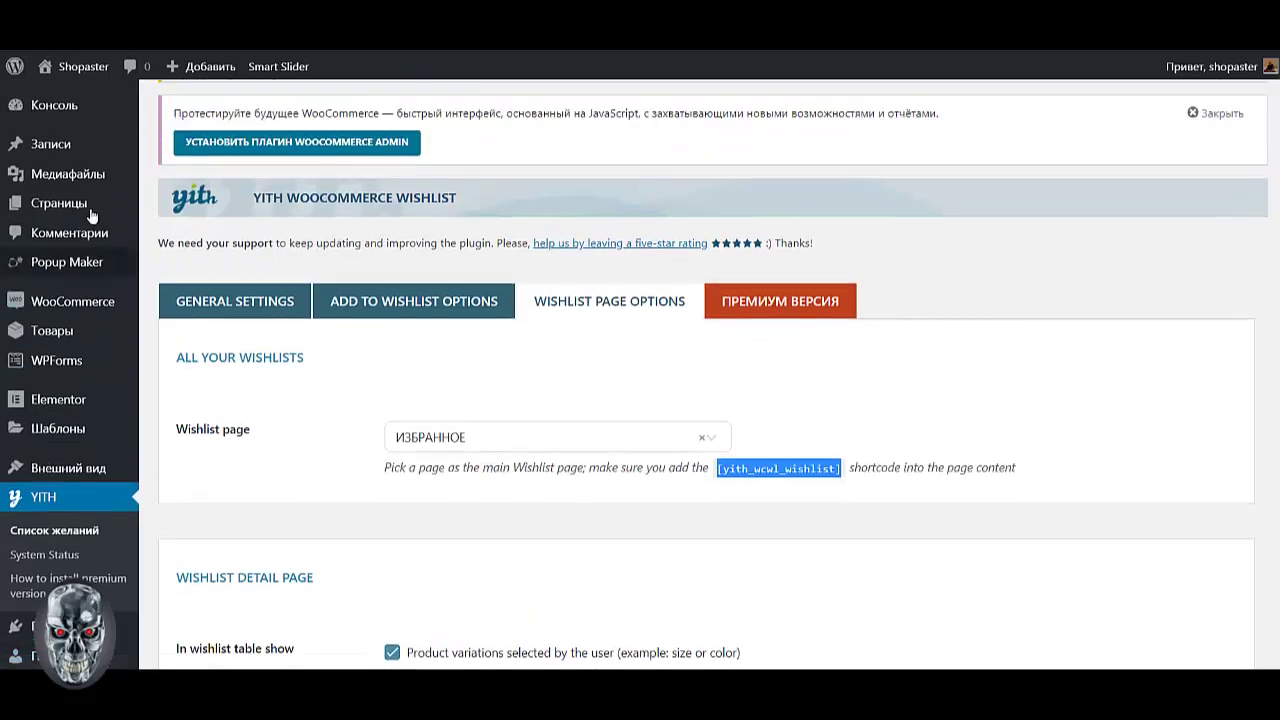
{"action": "mouse_move", "coordinate": [108, 210]}
{"action": "left_click", "coordinate": [198, 208]}
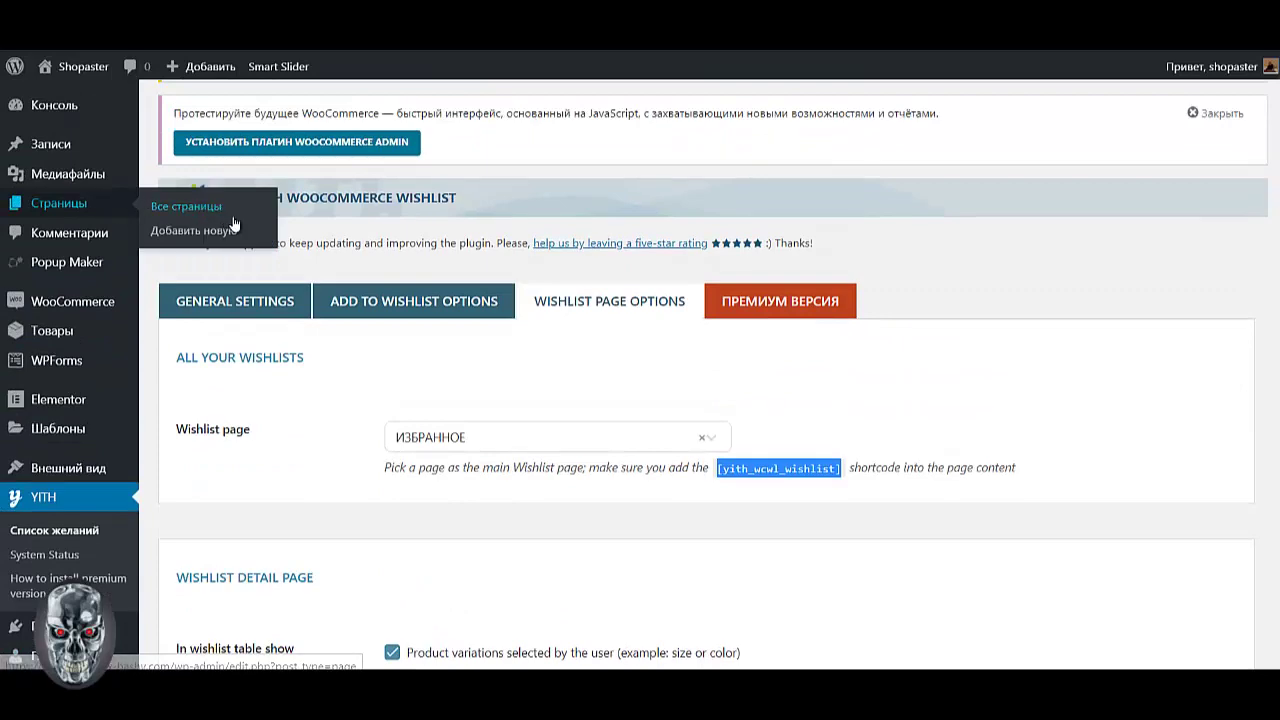
{"action": "scroll", "coordinate": [306, 370], "scroll_direction": "down", "scroll_amount": 3}
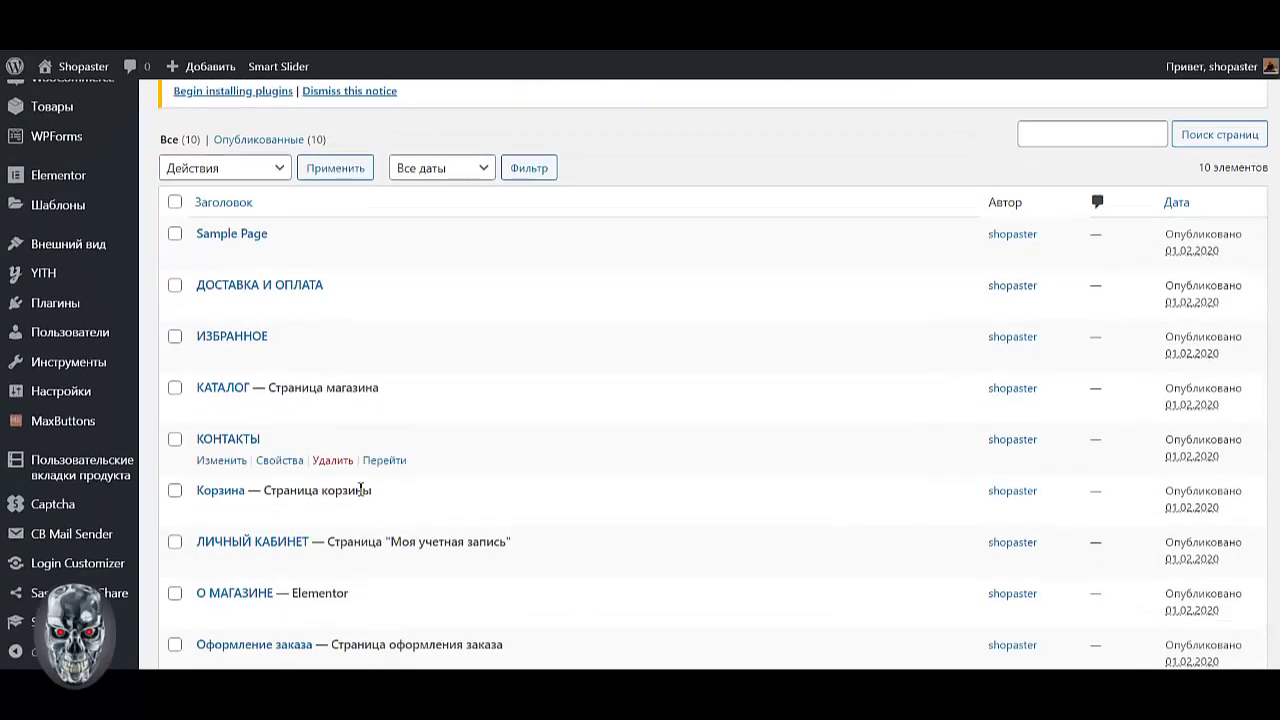
{"action": "left_click", "coordinate": [233, 565]}
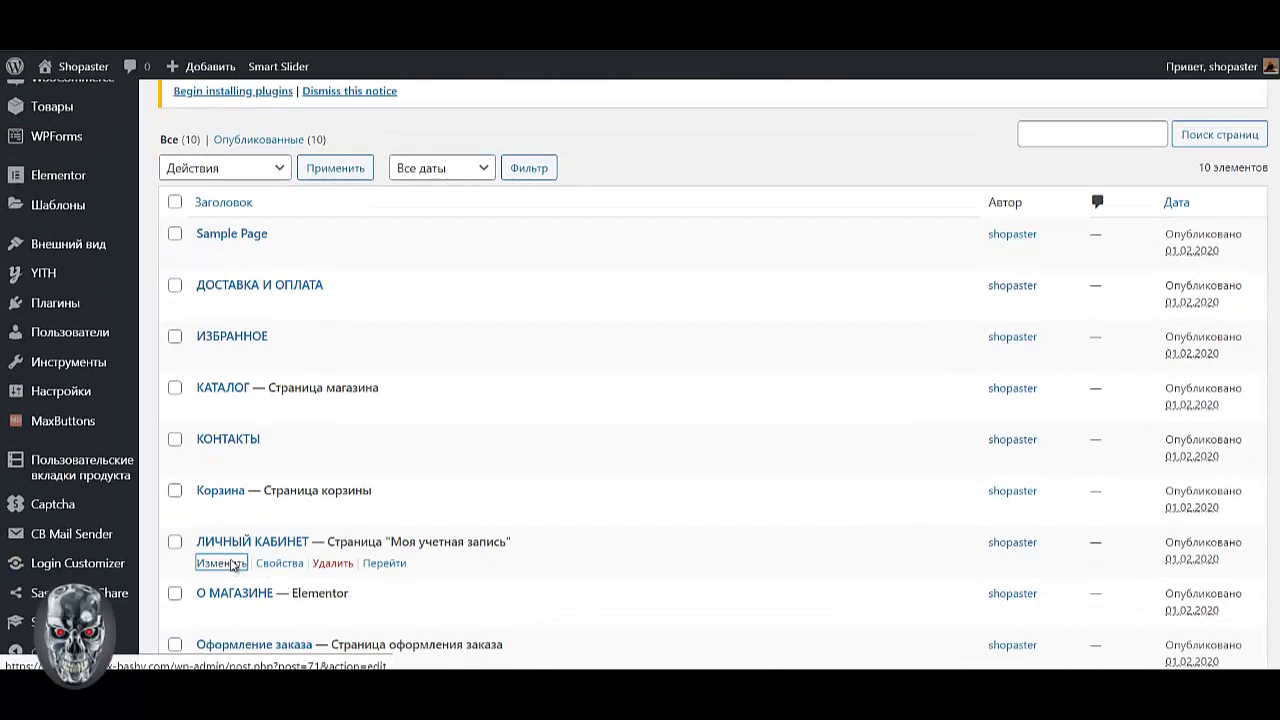
Step: Add a Шорткод block containing [yith_wcwl_wishlist] below the account shortcode and update the page
{"action": "left_click", "coordinate": [161, 104]}
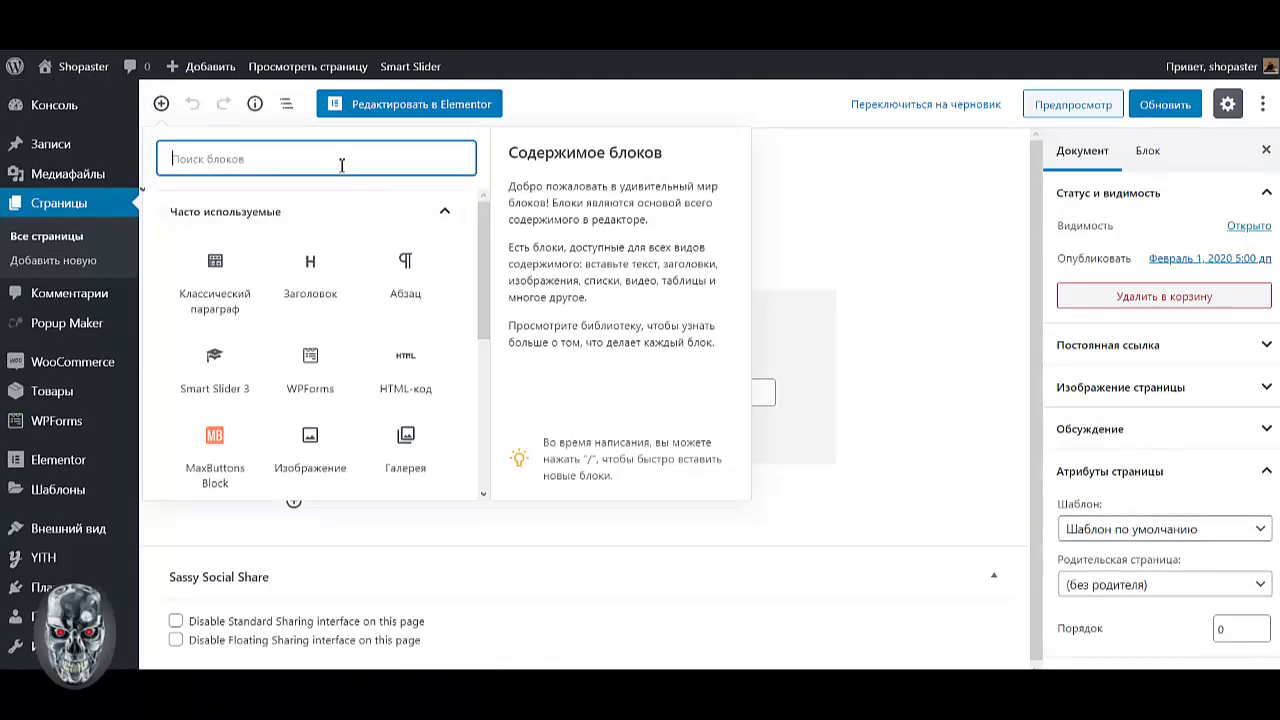
{"action": "type", "text": "шорт"}
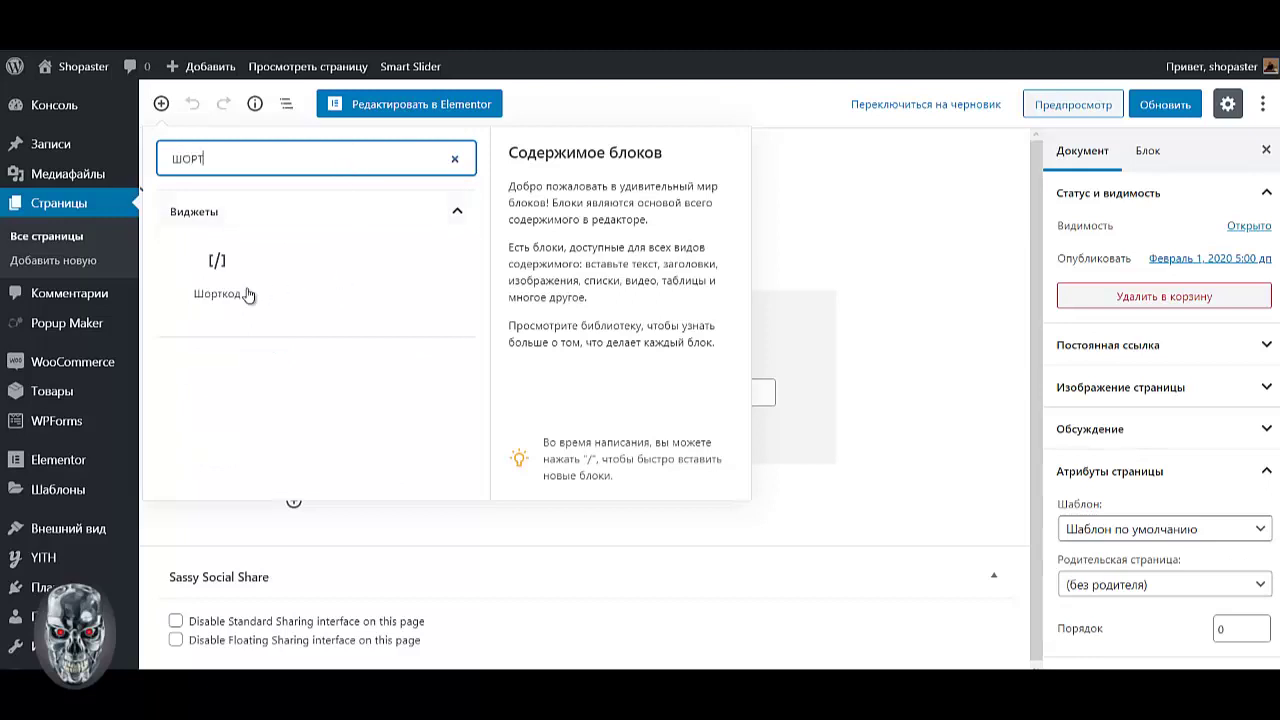
{"action": "left_click", "coordinate": [246, 290]}
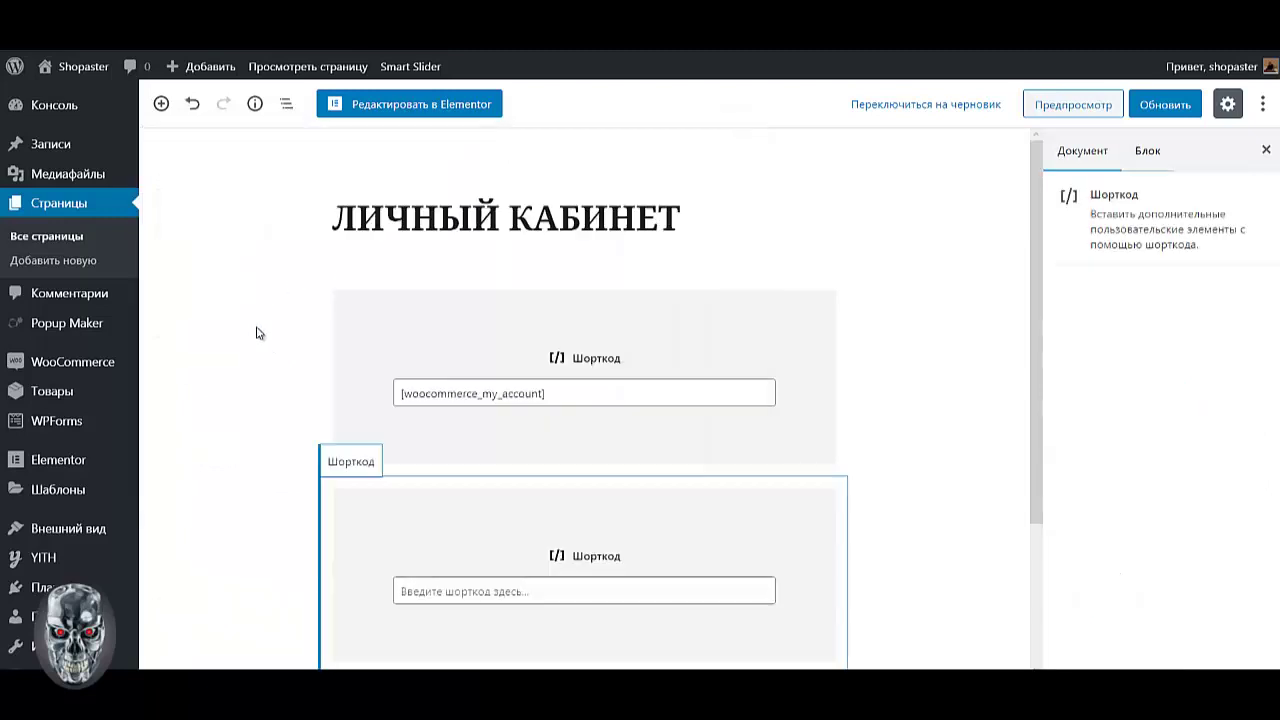
{"action": "left_click", "coordinate": [546, 596]}
{"action": "key", "text": "ctrl+v"}
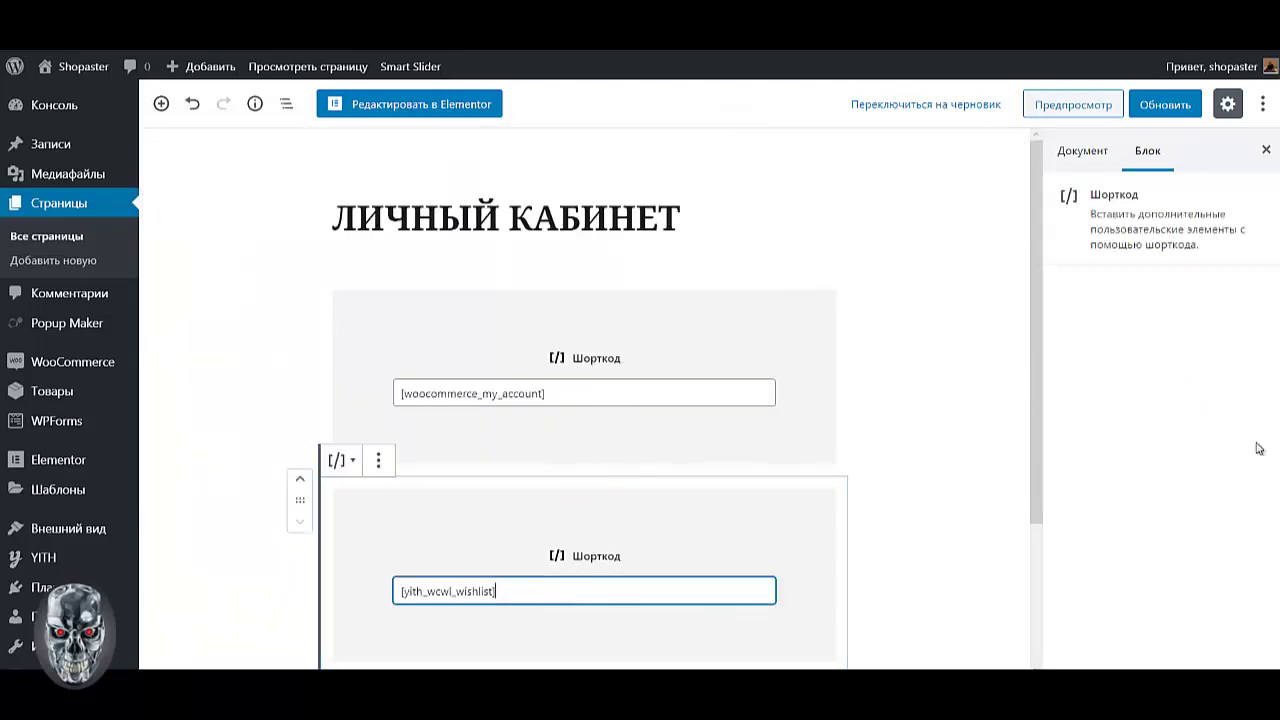
{"action": "left_click", "coordinate": [1160, 105]}
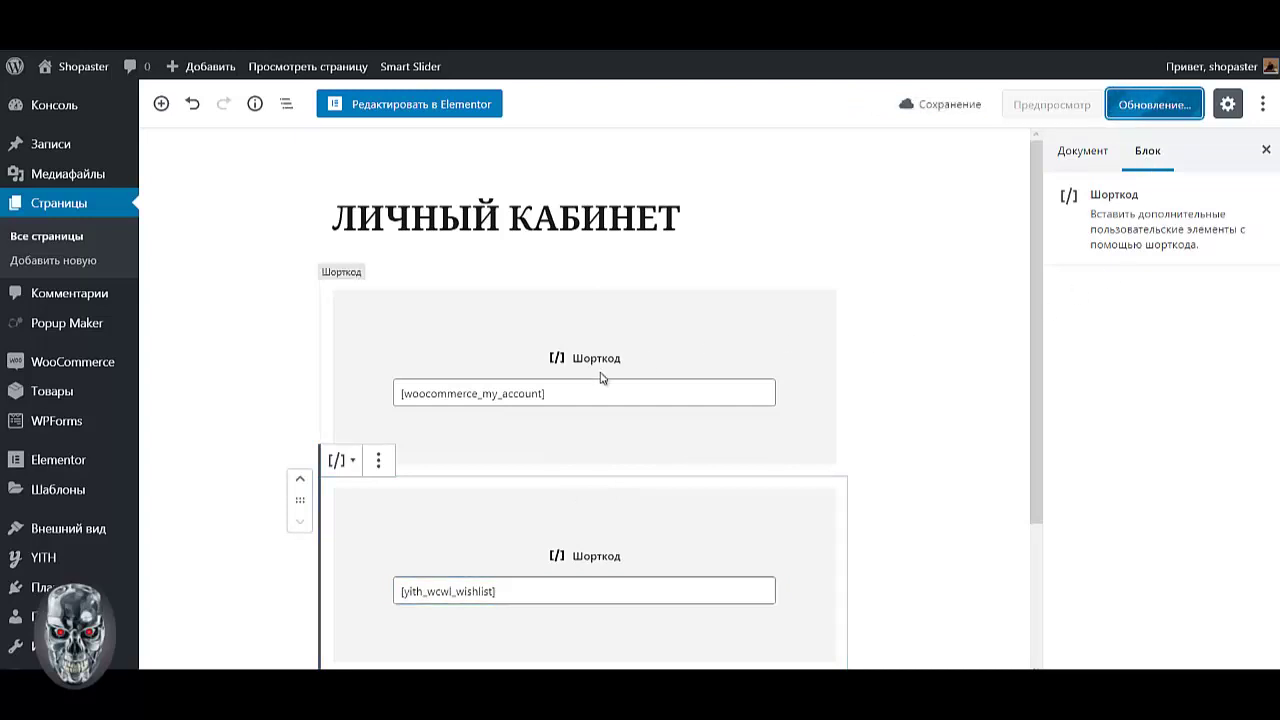
Step: View the published ЛИЧНЫЙ КАБИНЕТ page and examine the wishlist section below the account area
{"action": "left_click", "coordinate": [436, 640]}
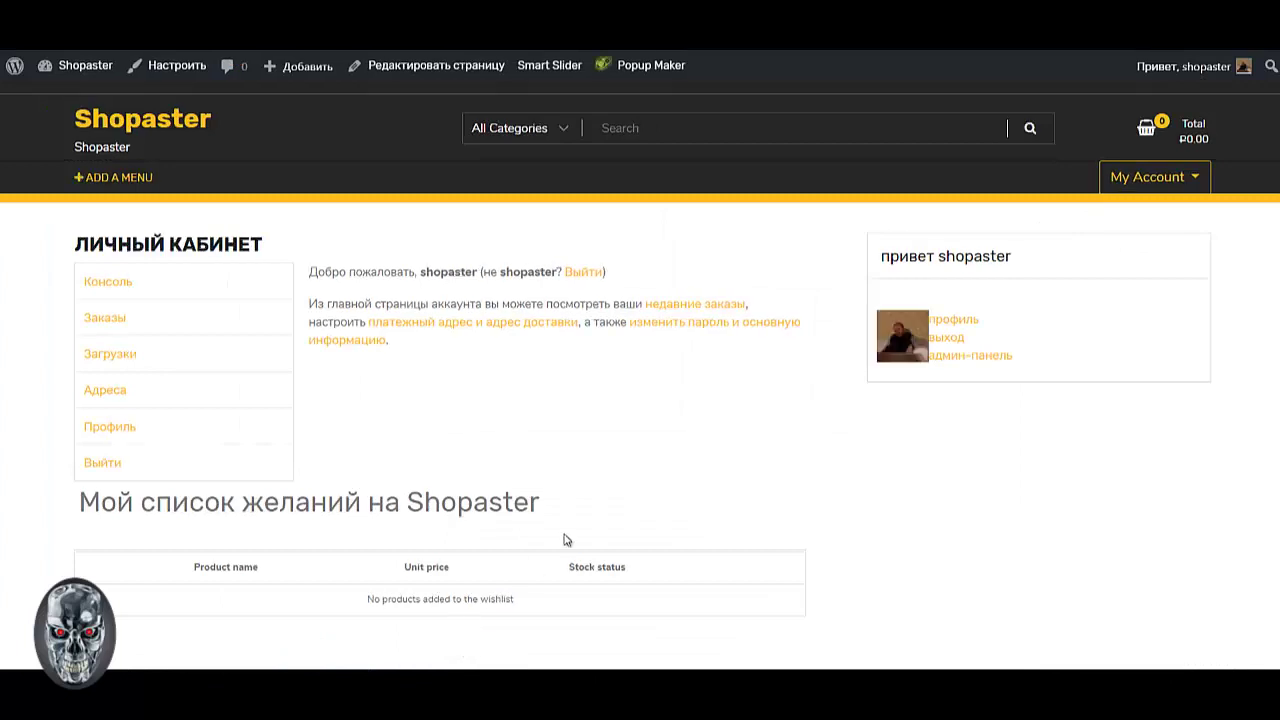
{"action": "scroll", "coordinate": [321, 452], "scroll_direction": "down", "scroll_amount": 2}
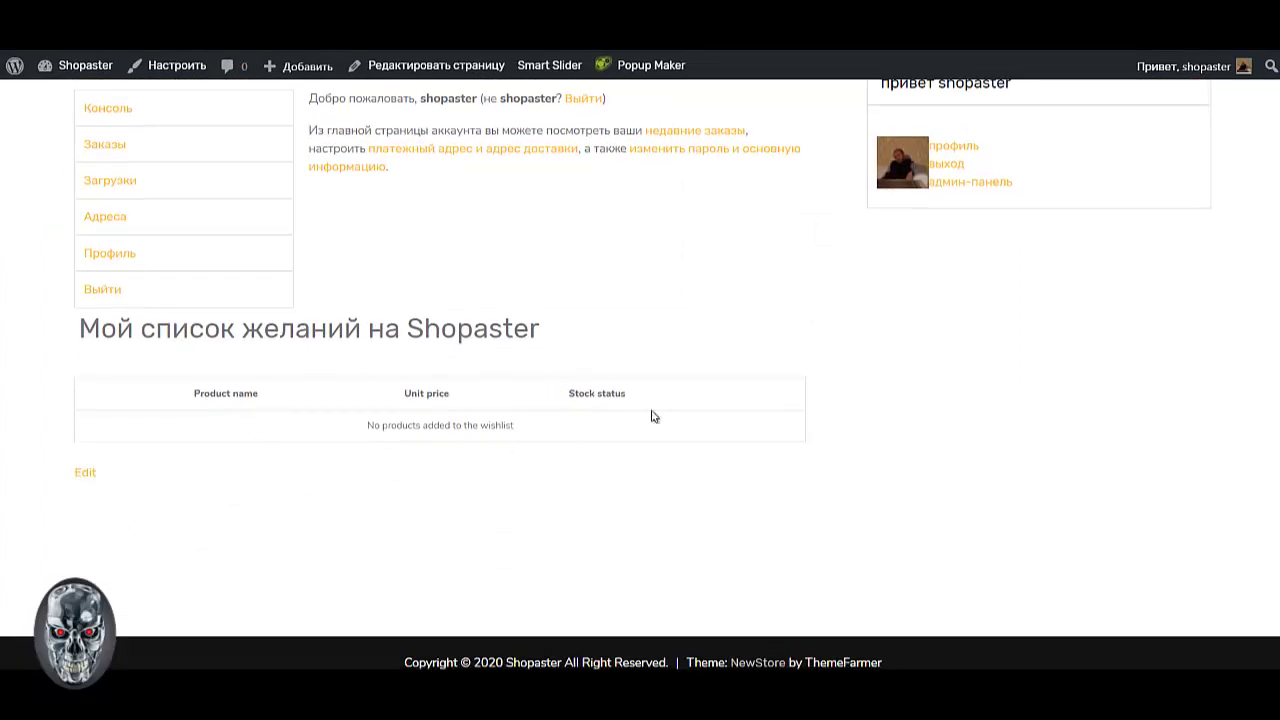
{"action": "scroll", "coordinate": [533, 269], "scroll_direction": "up", "scroll_amount": 2}
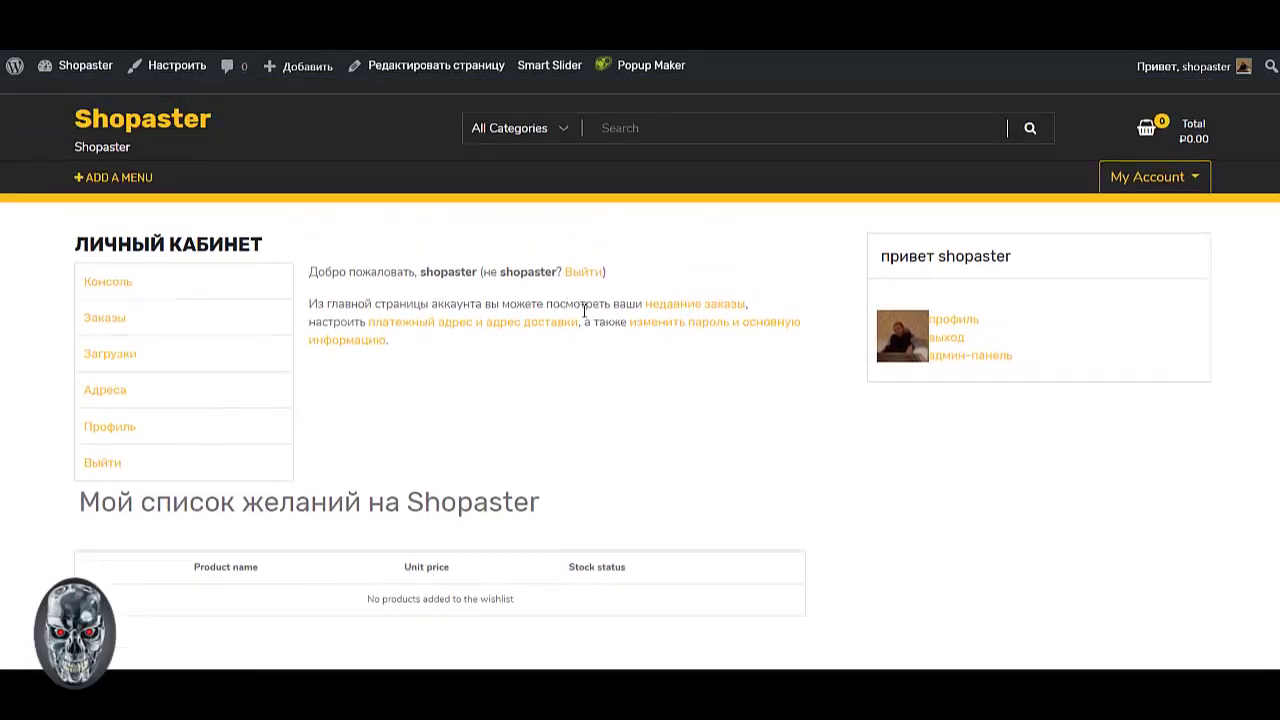